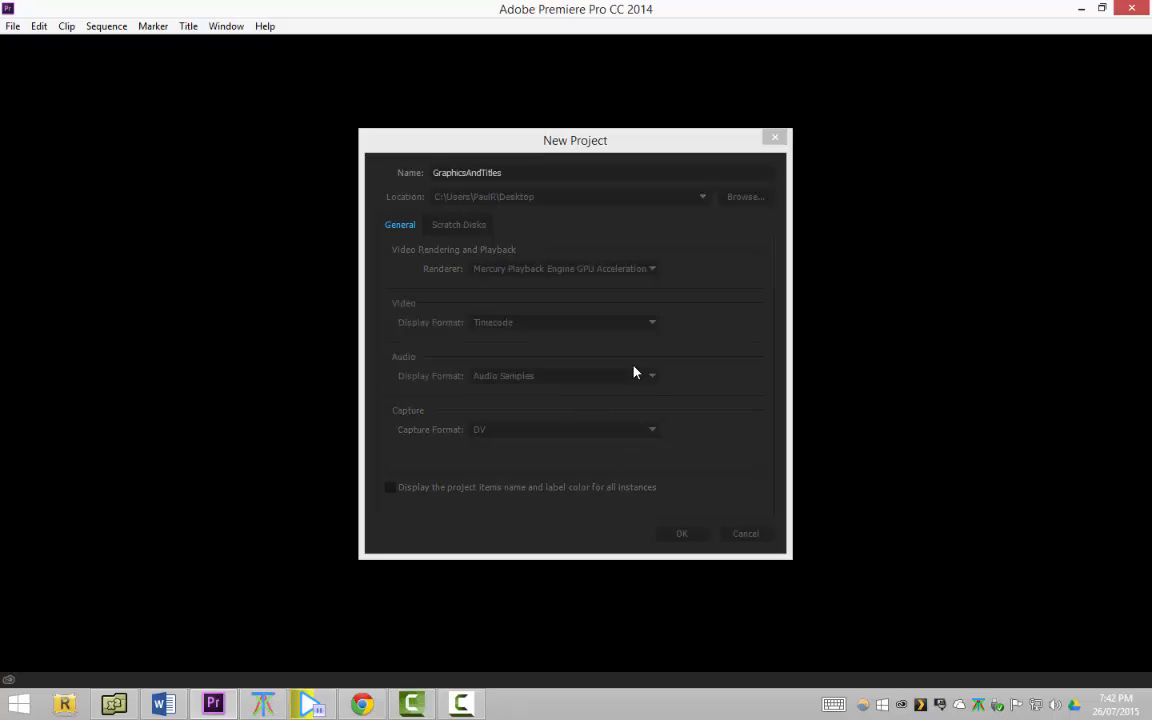
# Import Bear.mp4 from the Video folder into the project
pyautogui.doubleClick(197, 551)
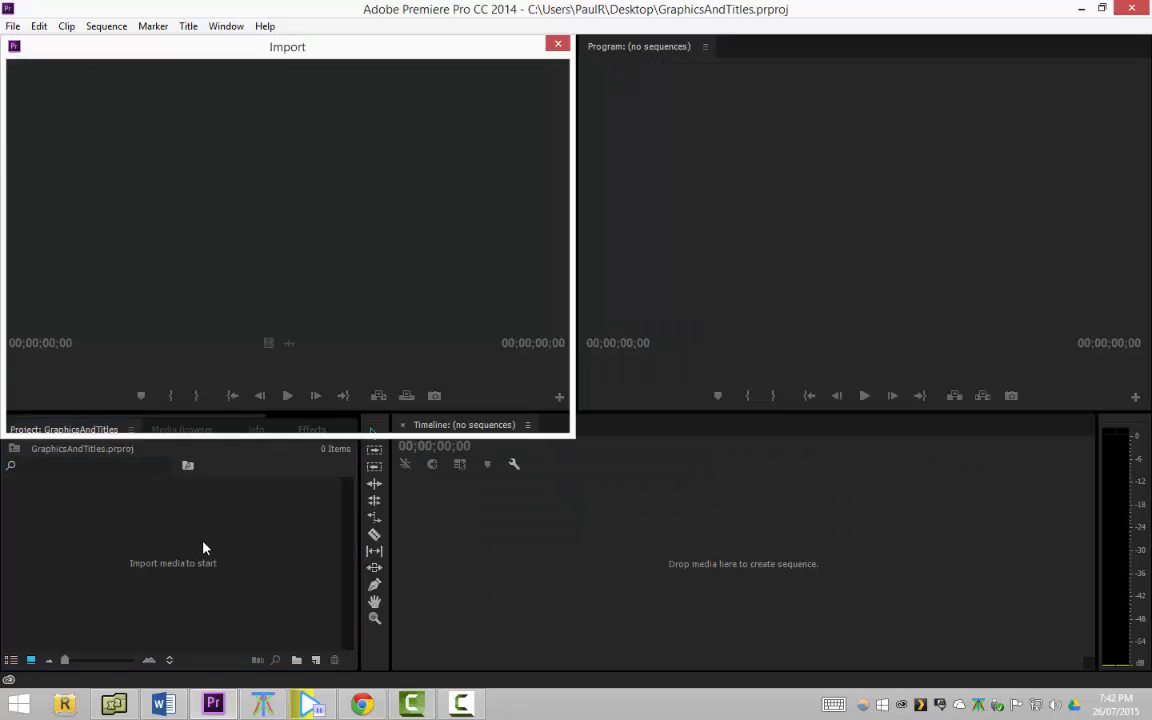
pyautogui.click(187, 182)
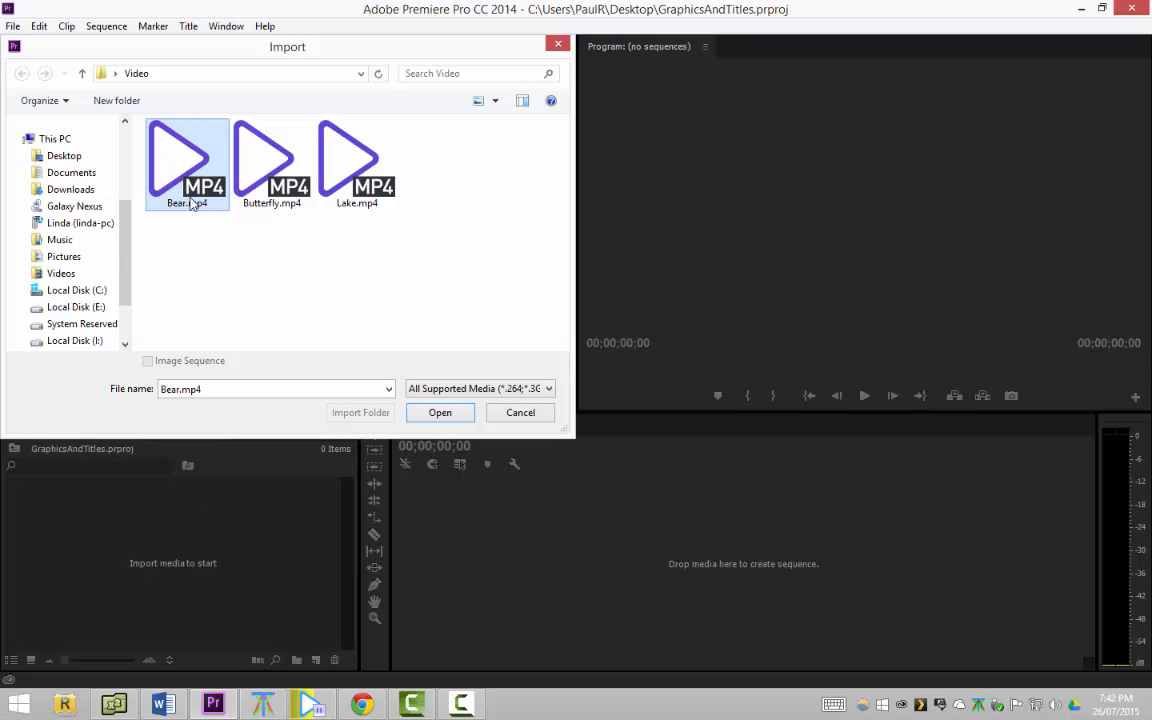
pyautogui.click(463, 411)
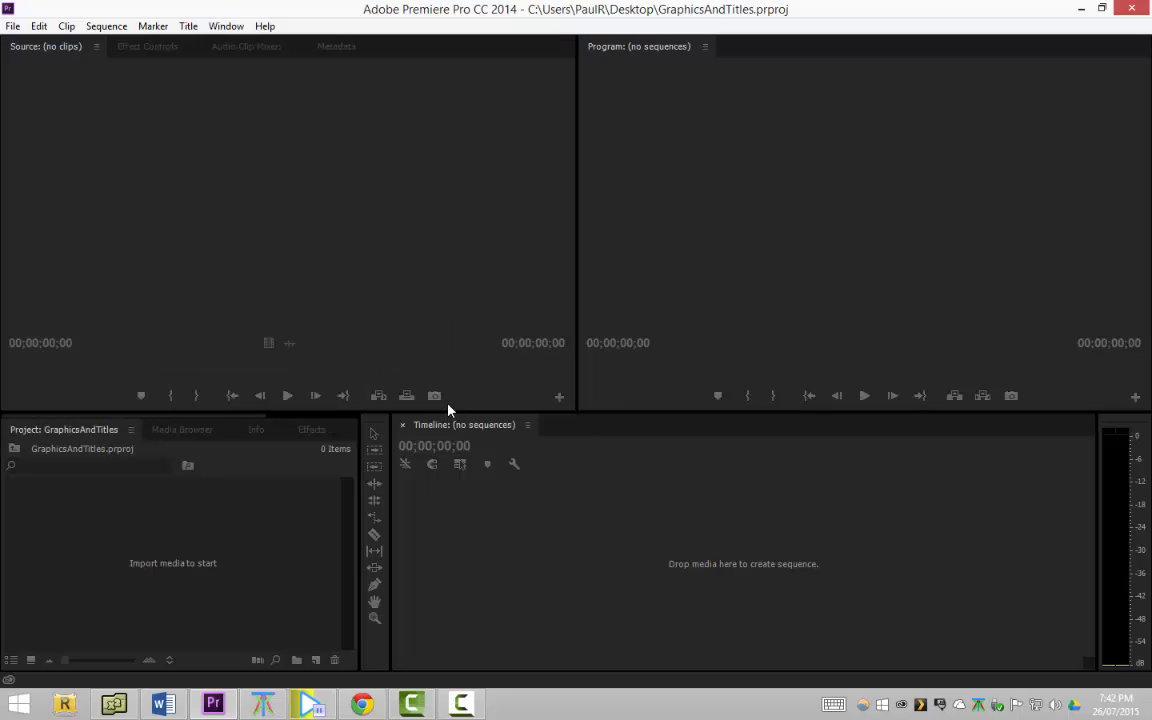
# Import School banner.gif from the Graphics folder on the Desktop into the project
pyautogui.doubleClick(268, 535)
pyautogui.scroll(3, 127, 145)
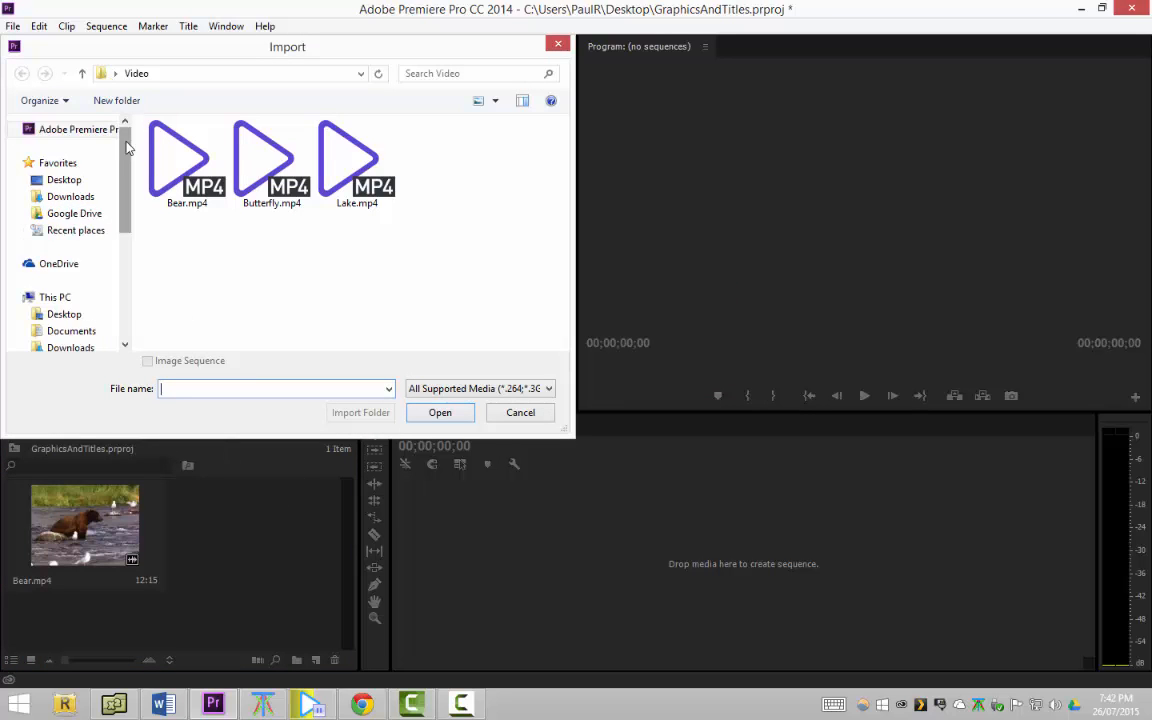
pyautogui.click(97, 178)
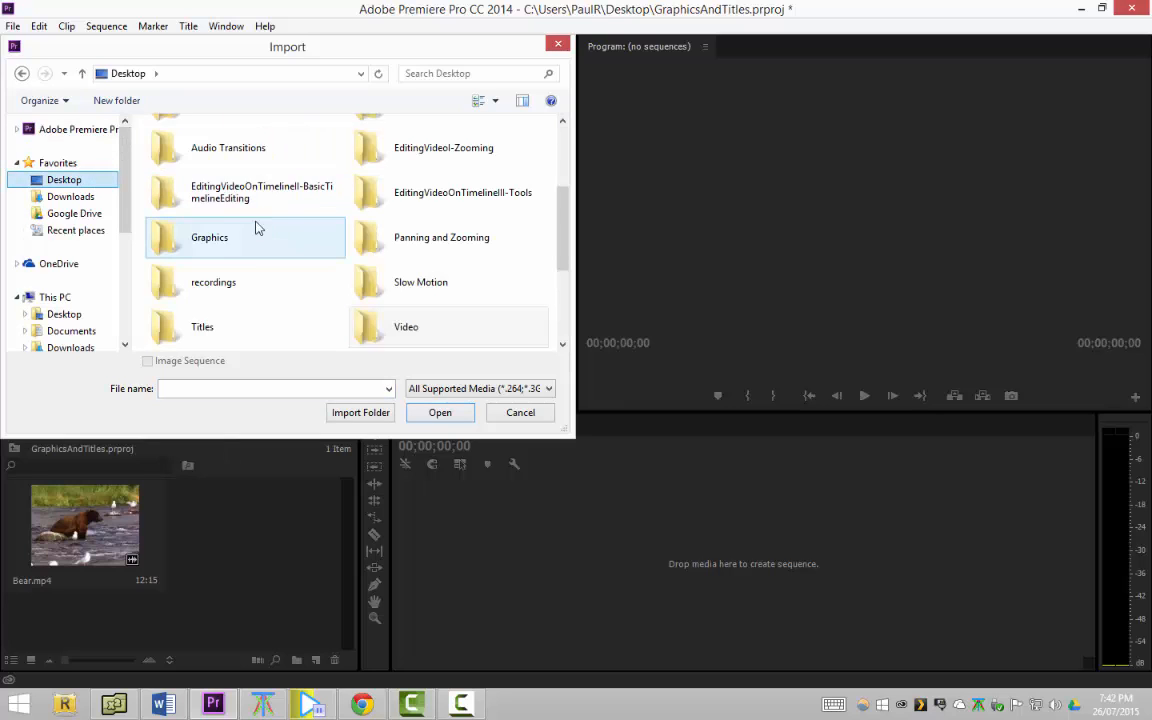
pyautogui.doubleClick(205, 232)
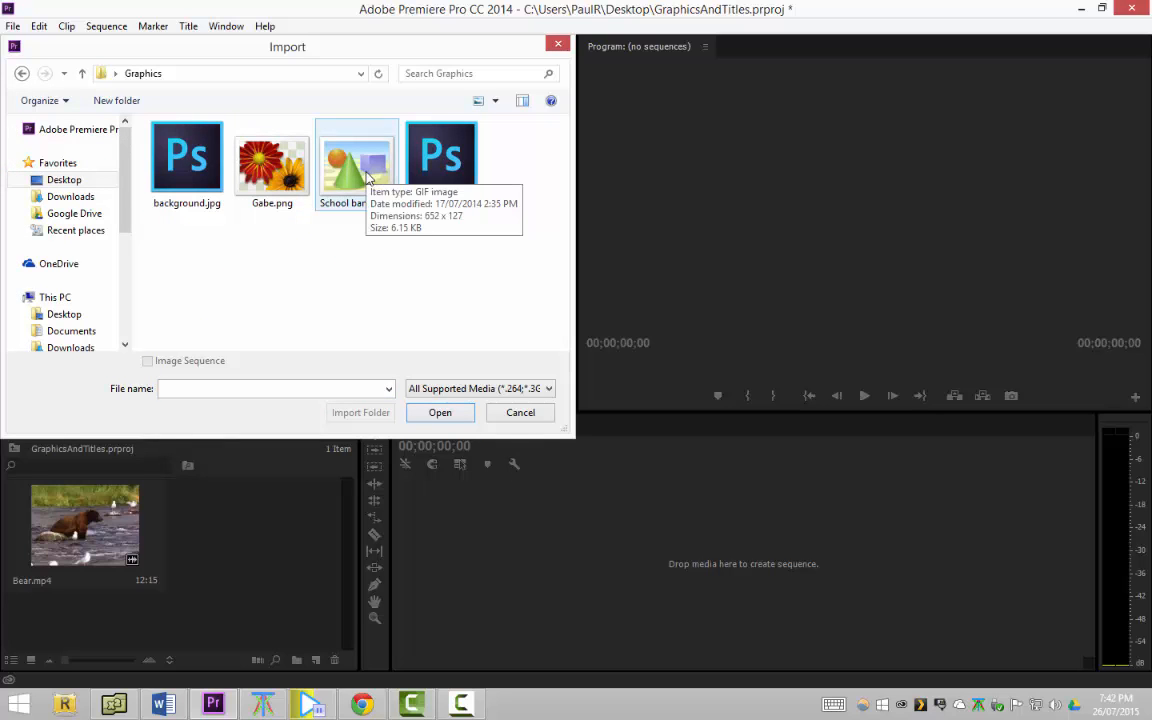
pyautogui.click(350, 190)
pyautogui.click(440, 413)
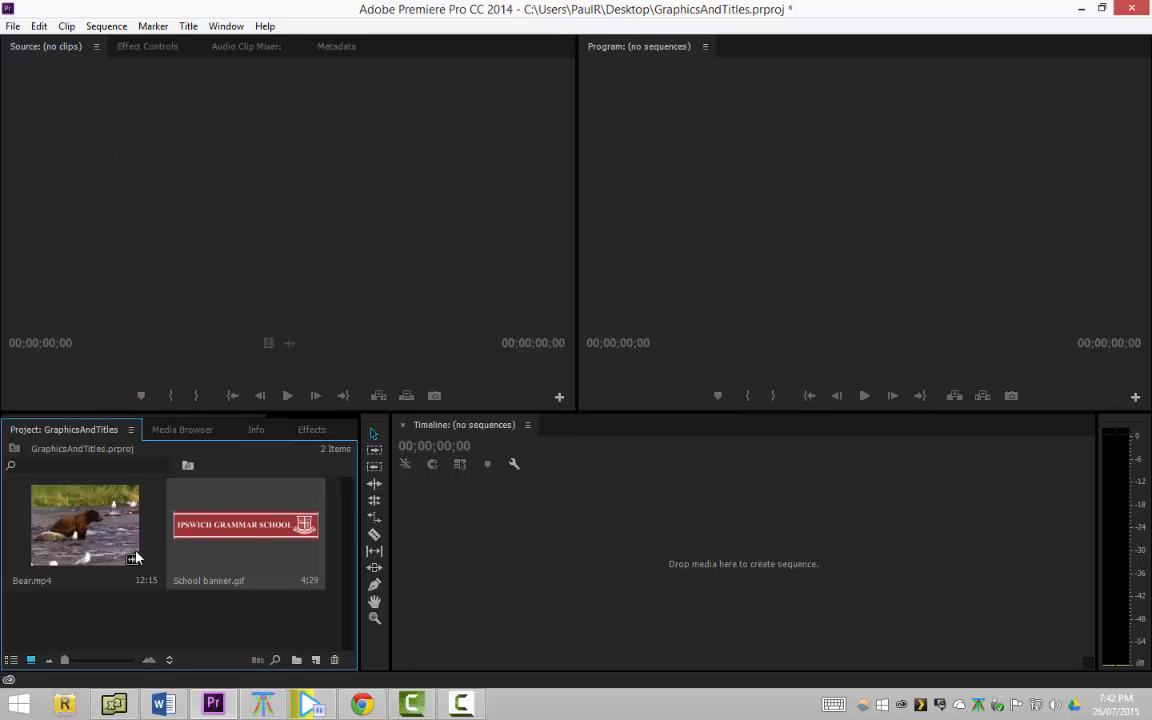
# Import Introductory Title.prtl from the Titles folder on the Desktop into the project
pyautogui.doubleClick(149, 630)
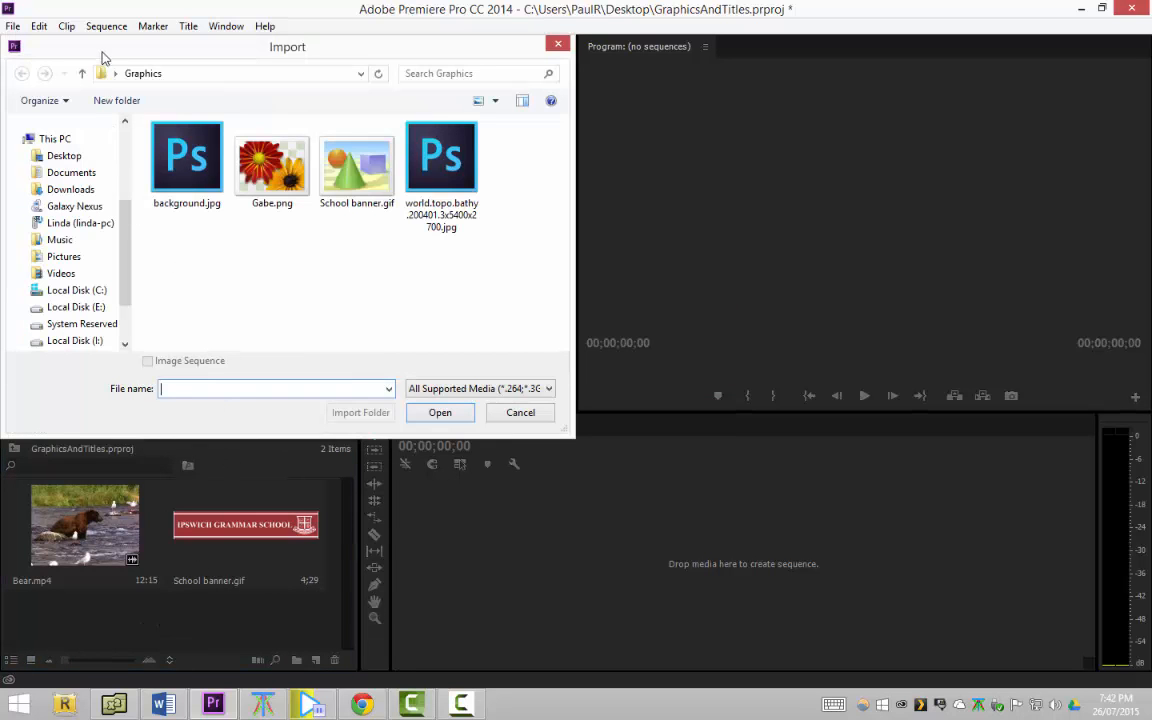
pyautogui.scroll(5, 116, 137)
pyautogui.click(64, 180)
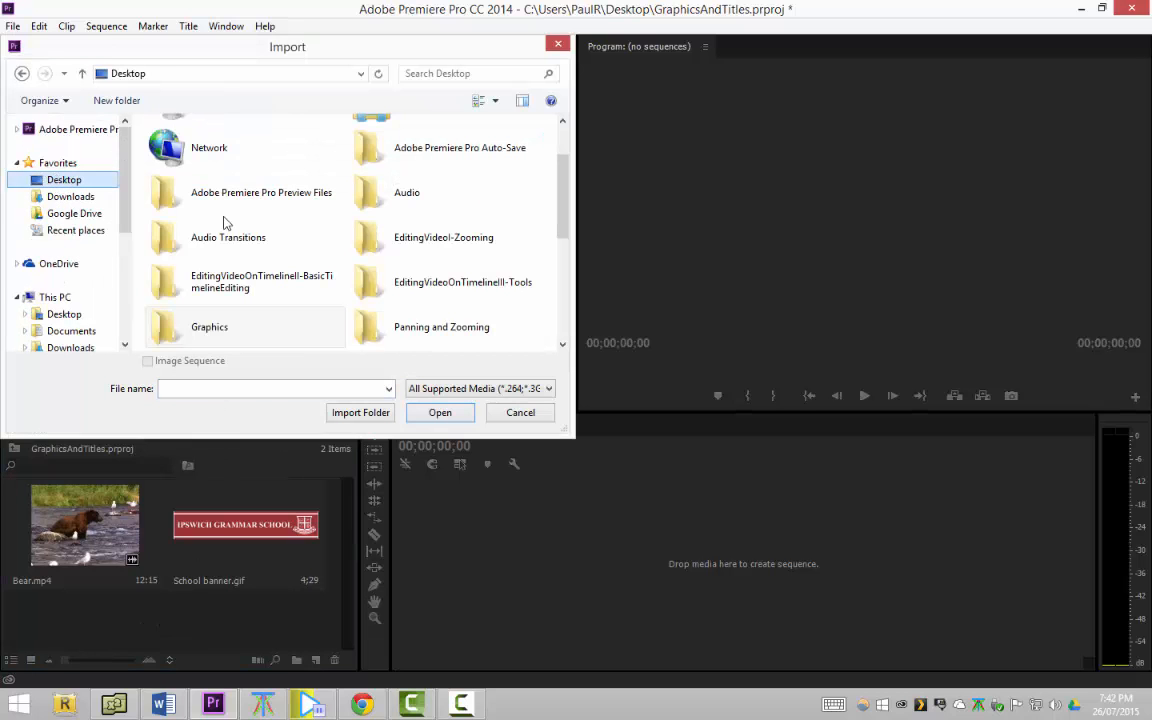
pyautogui.scroll(-5, 545, 275)
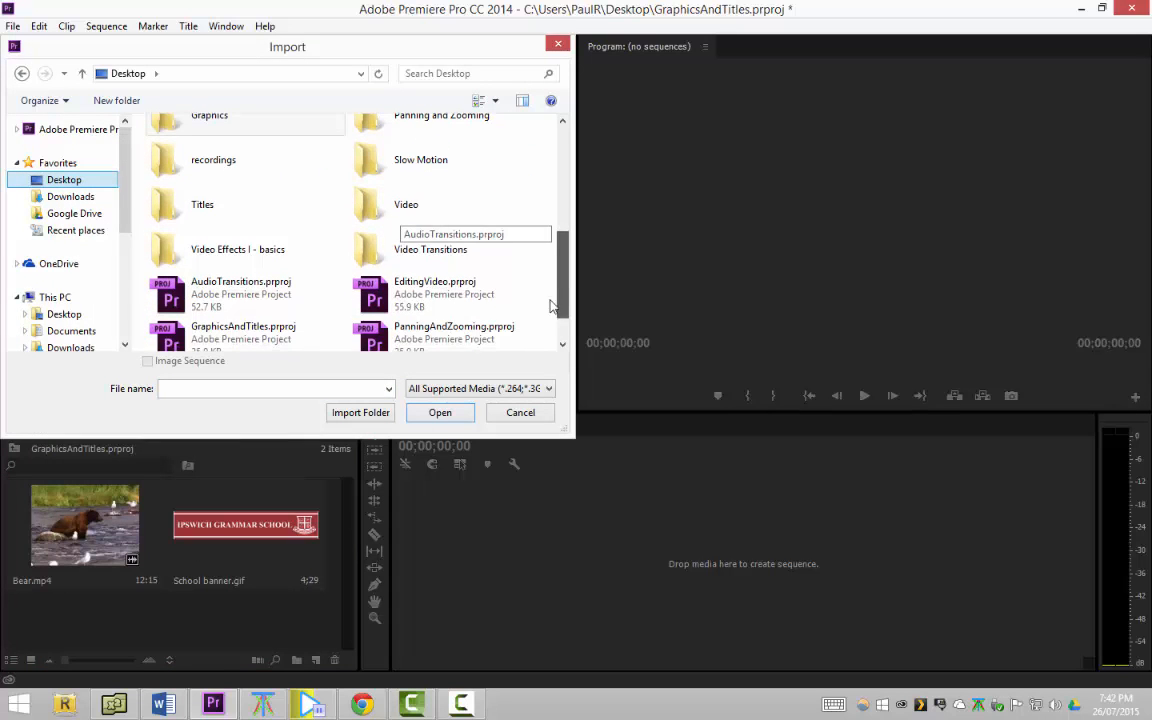
pyautogui.doubleClick(260, 206)
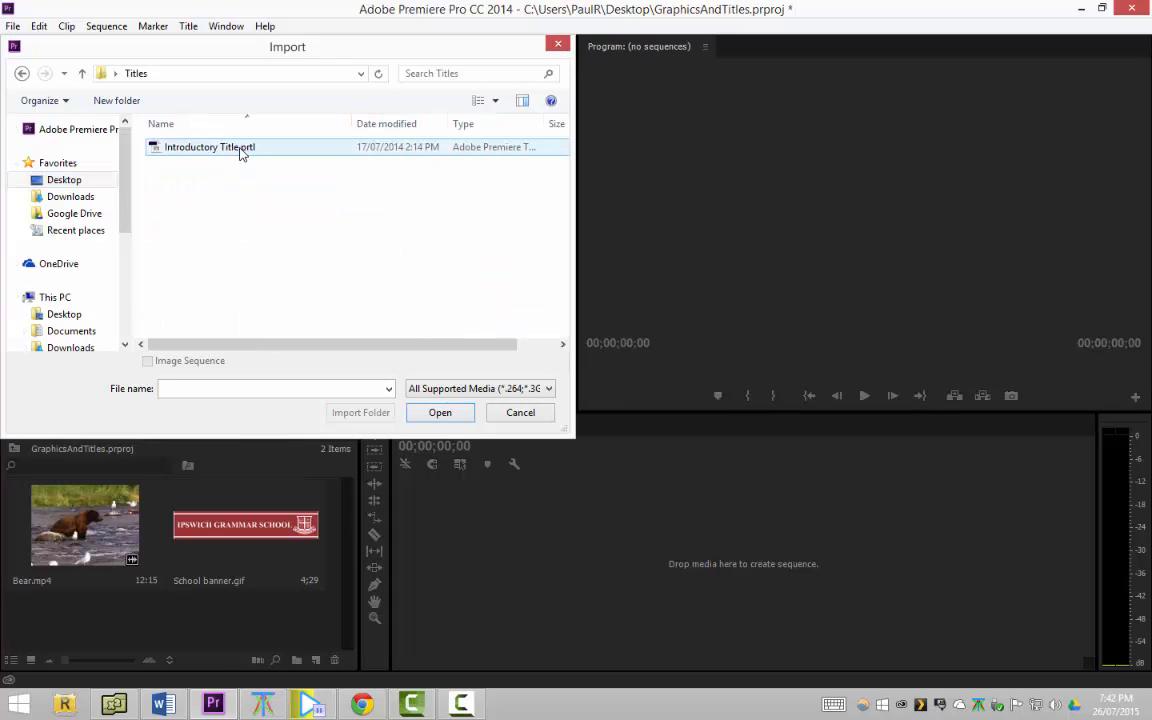
pyautogui.click(236, 152)
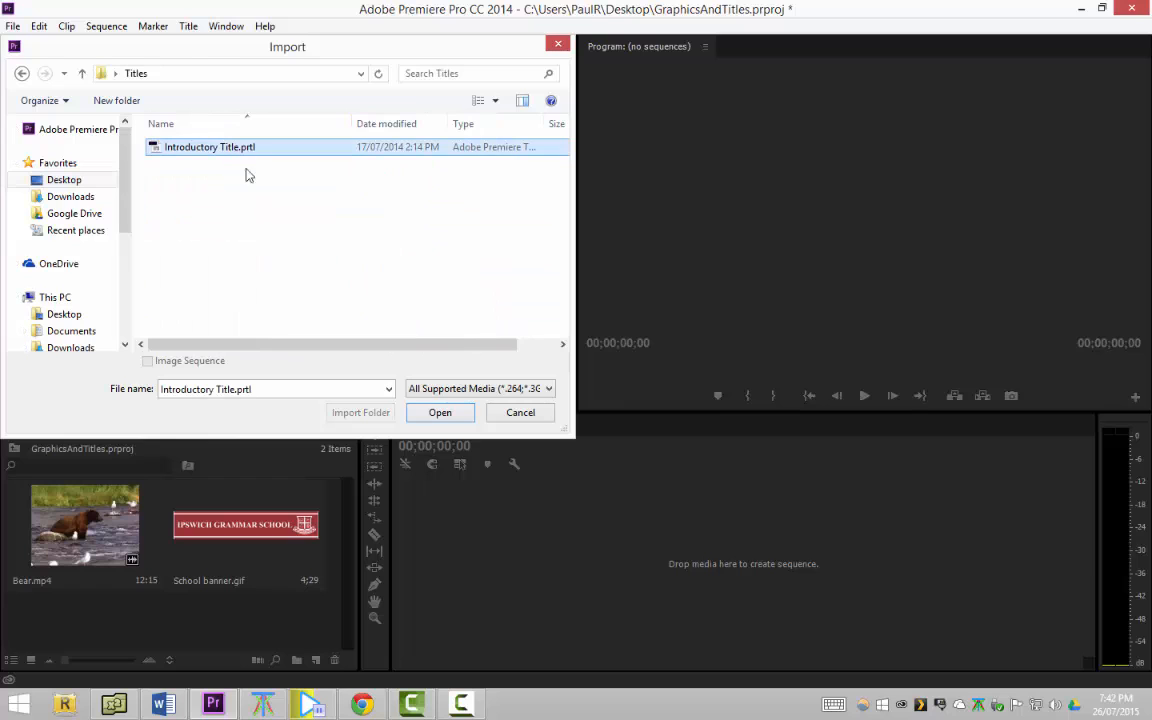
pyautogui.click(440, 413)
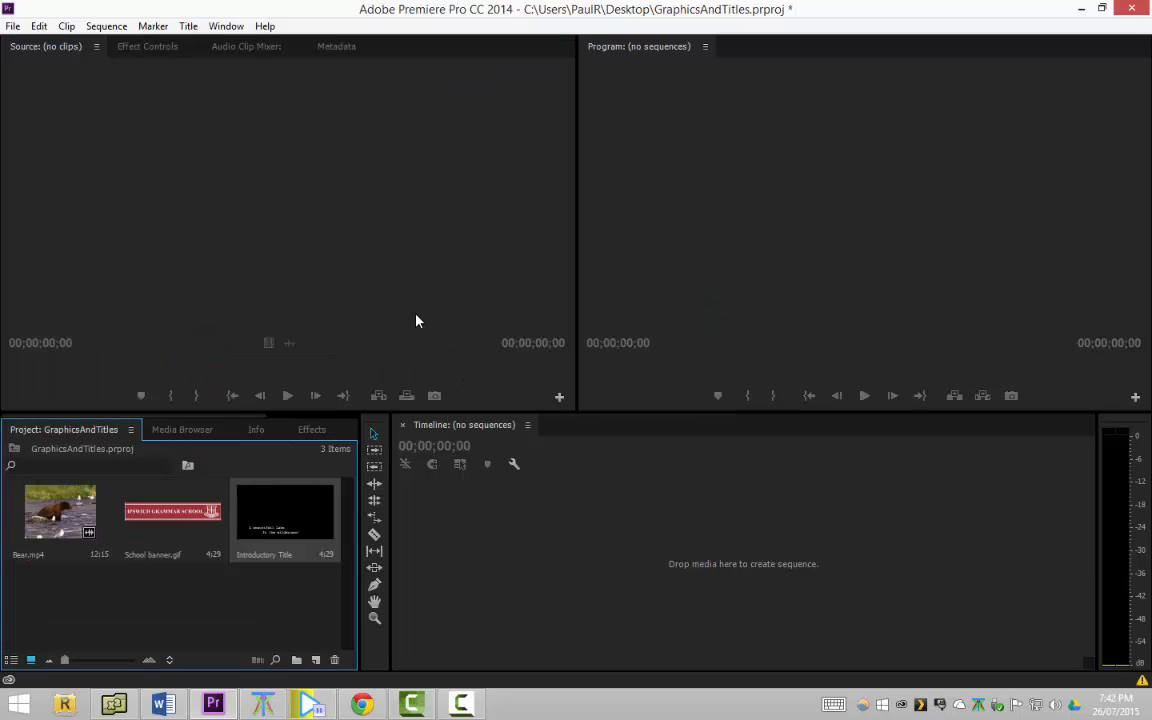
pyautogui.click(270, 620)
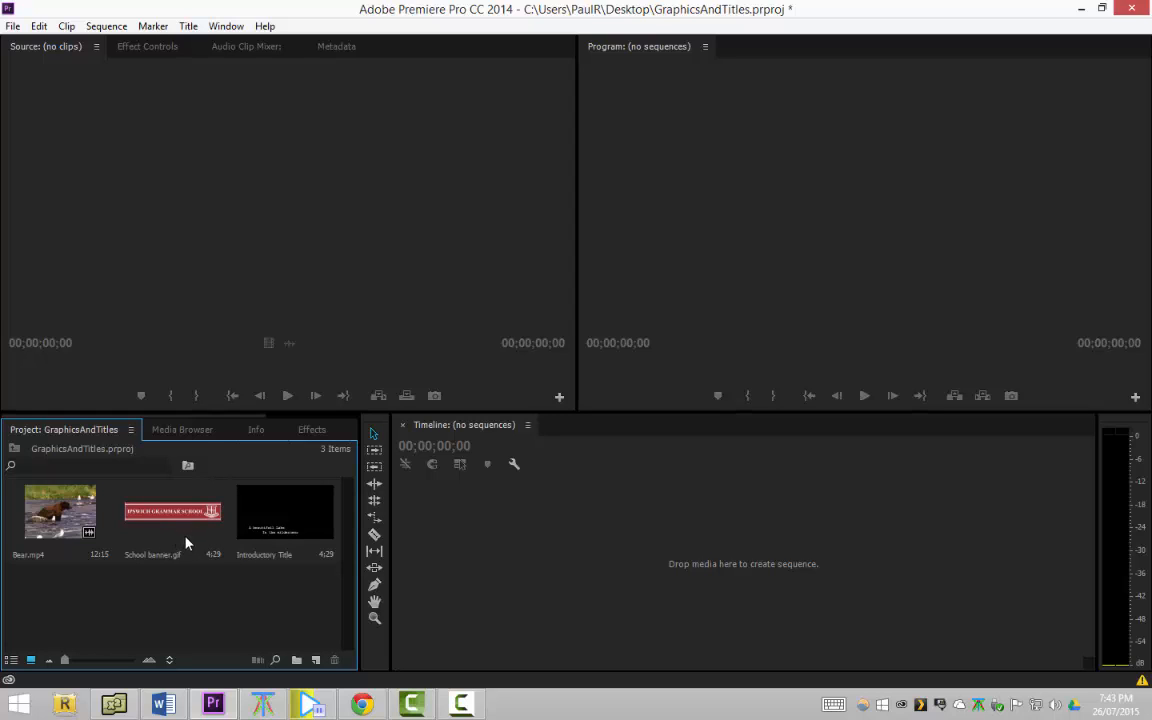
# Create a new bin named Video in the project
pyautogui.click(88, 547)
pyautogui.click(146, 596)
pyautogui.rightClick(157, 600)
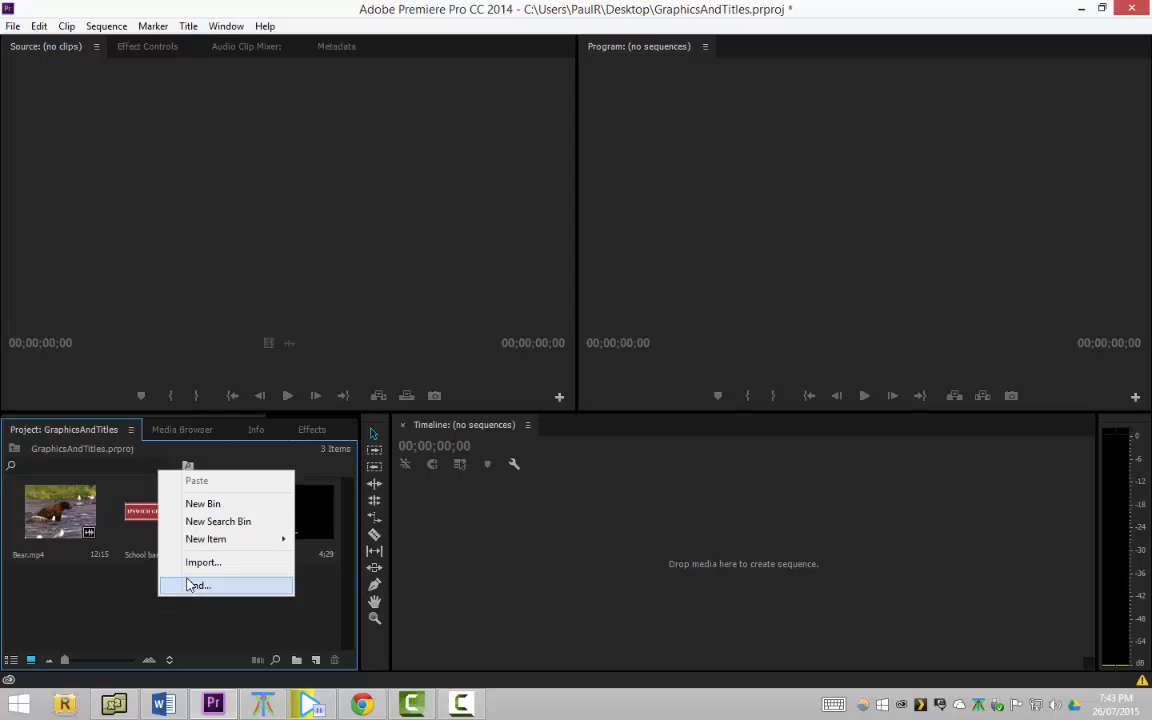
pyautogui.click(230, 509)
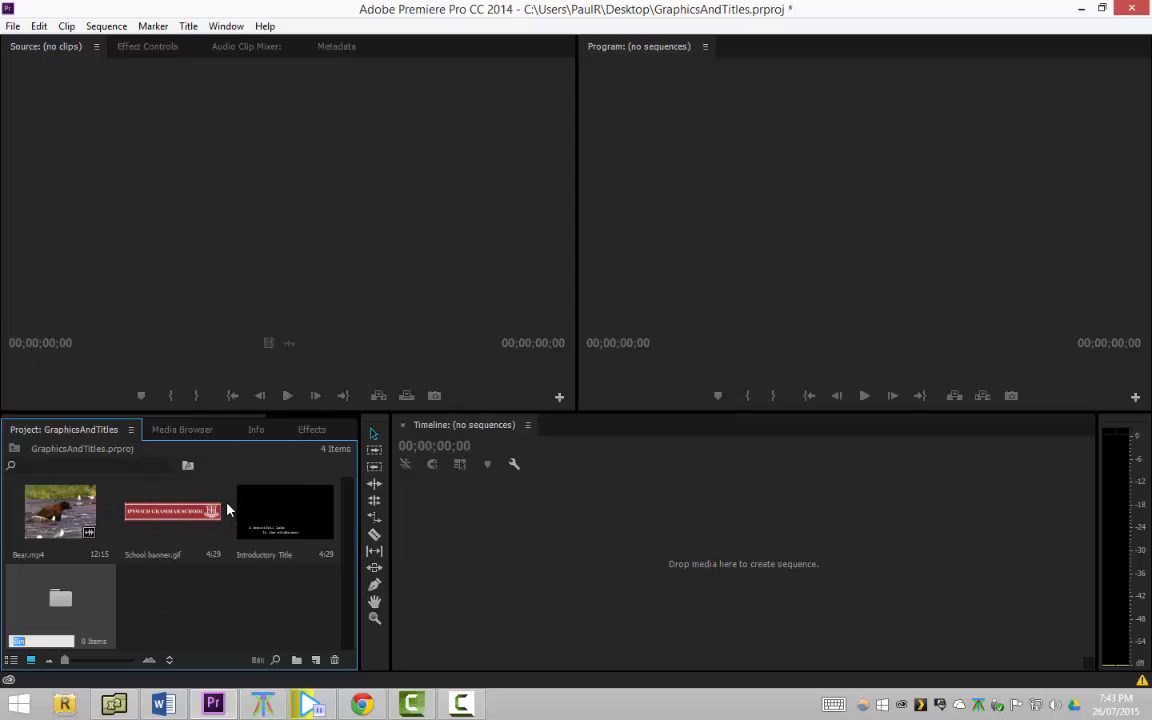
pyautogui.write('Video')
pyautogui.click(217, 503)
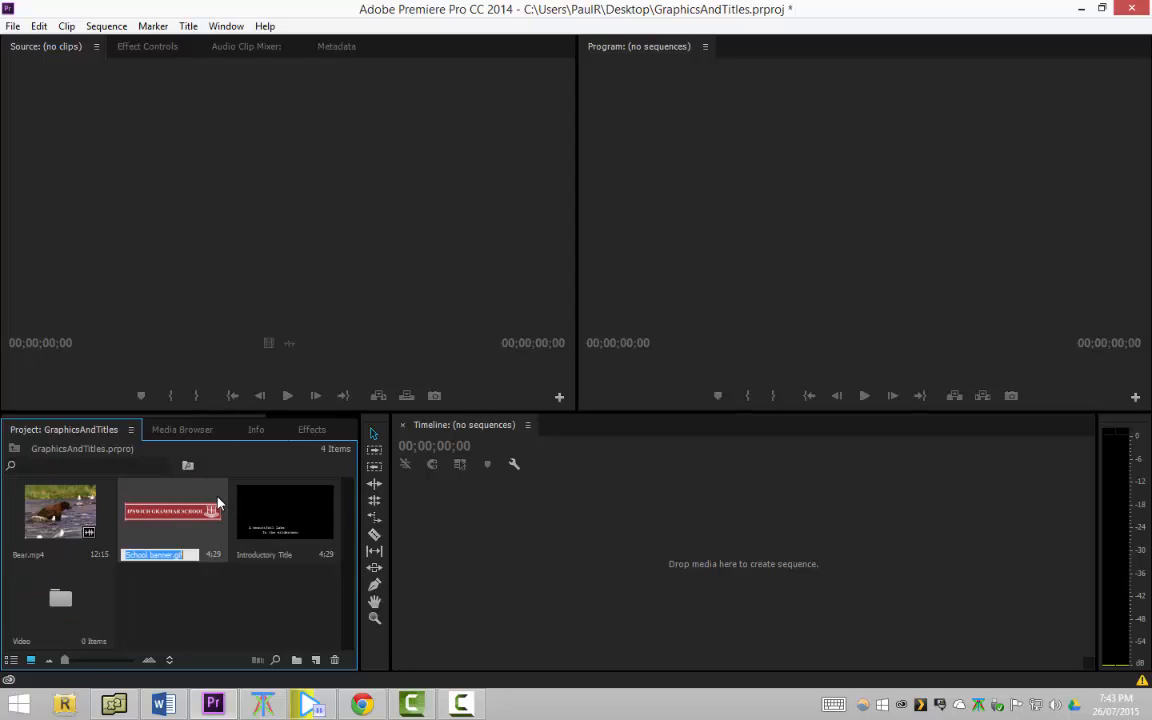
# Create a new bin named Graphics in the project
pyautogui.rightClick(174, 602)
pyautogui.click(248, 510)
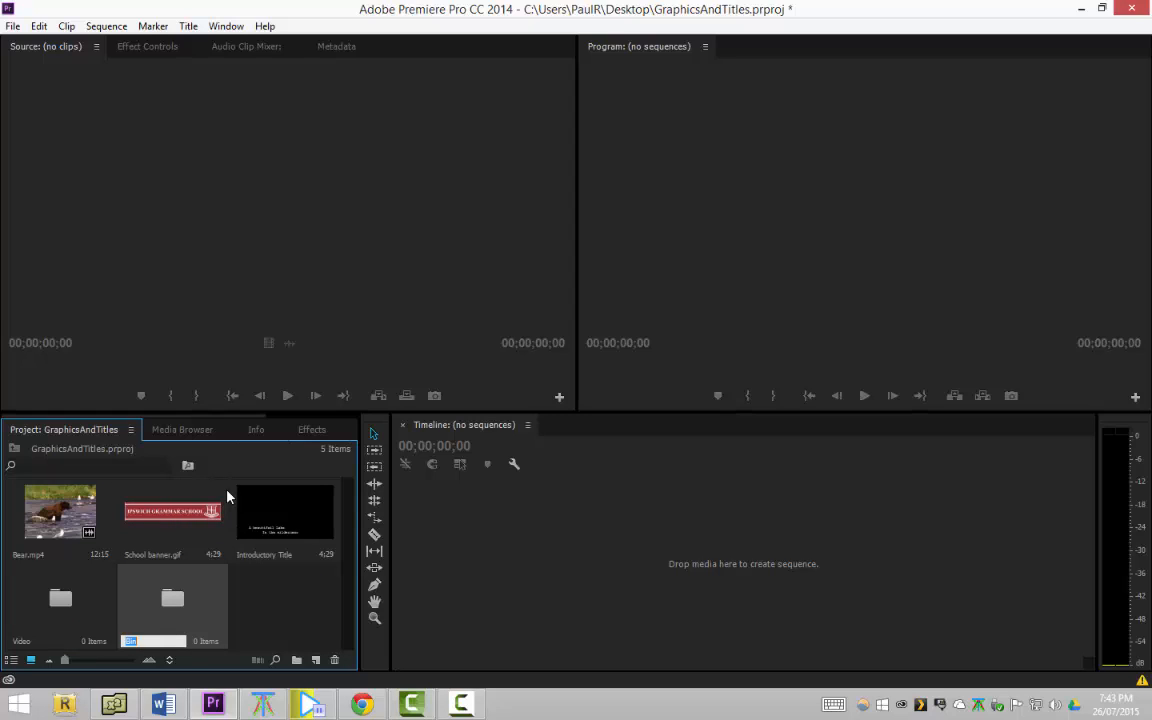
pyautogui.write('Graphics')
pyautogui.click(303, 598)
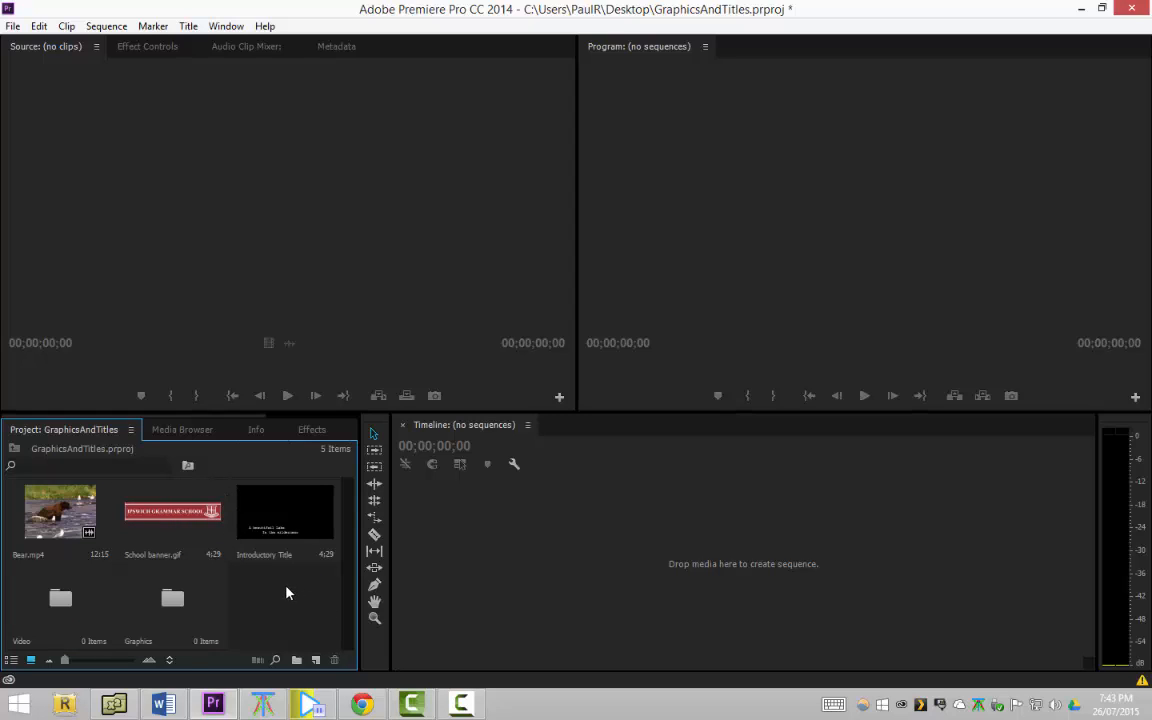
# Create a new bin named Titles in the project
pyautogui.rightClick(288, 594)
pyautogui.click(358, 503)
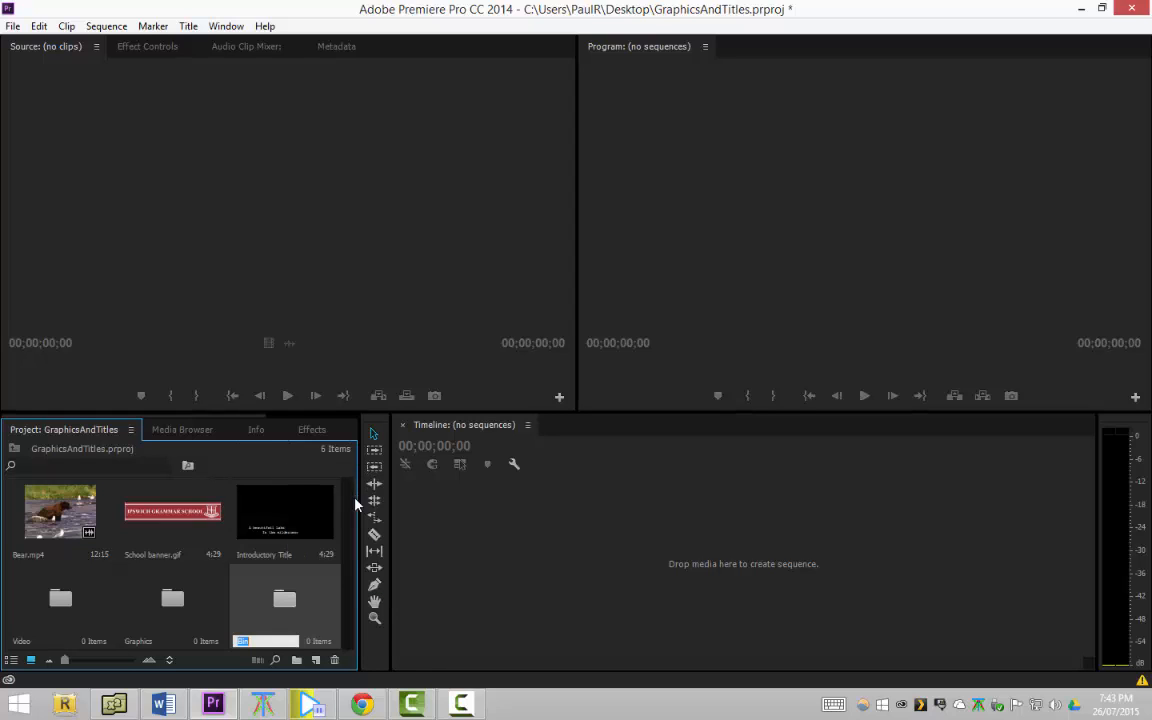
pyautogui.write('Titles')
pyautogui.press('Return')
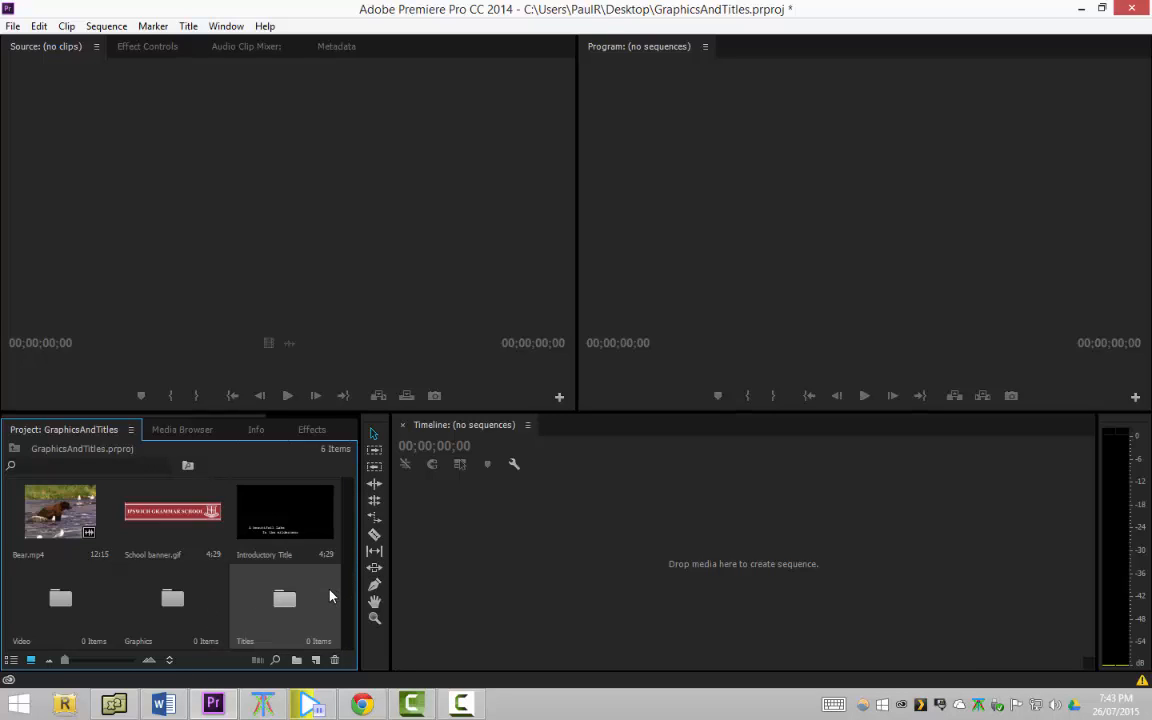
# Create a sequence from Bear.mp4 by placing the clip in the empty timeline
pyautogui.click(58, 515)
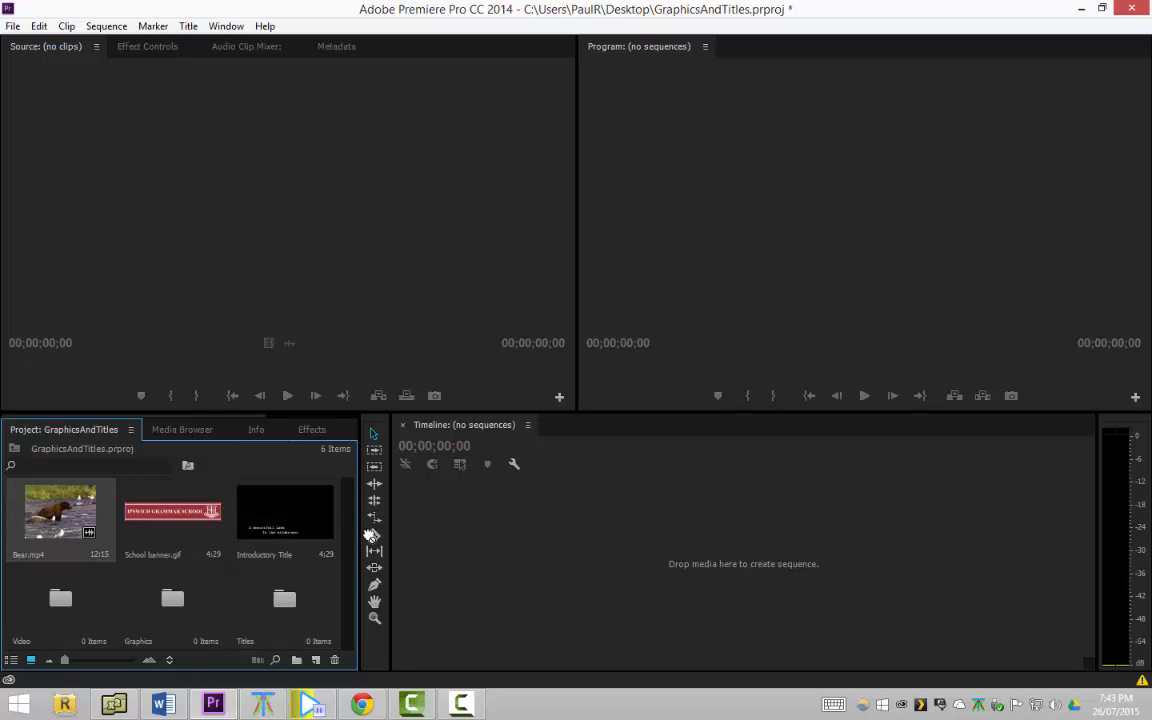
pyautogui.moveTo(371, 536); pyautogui.dragTo(424, 525)
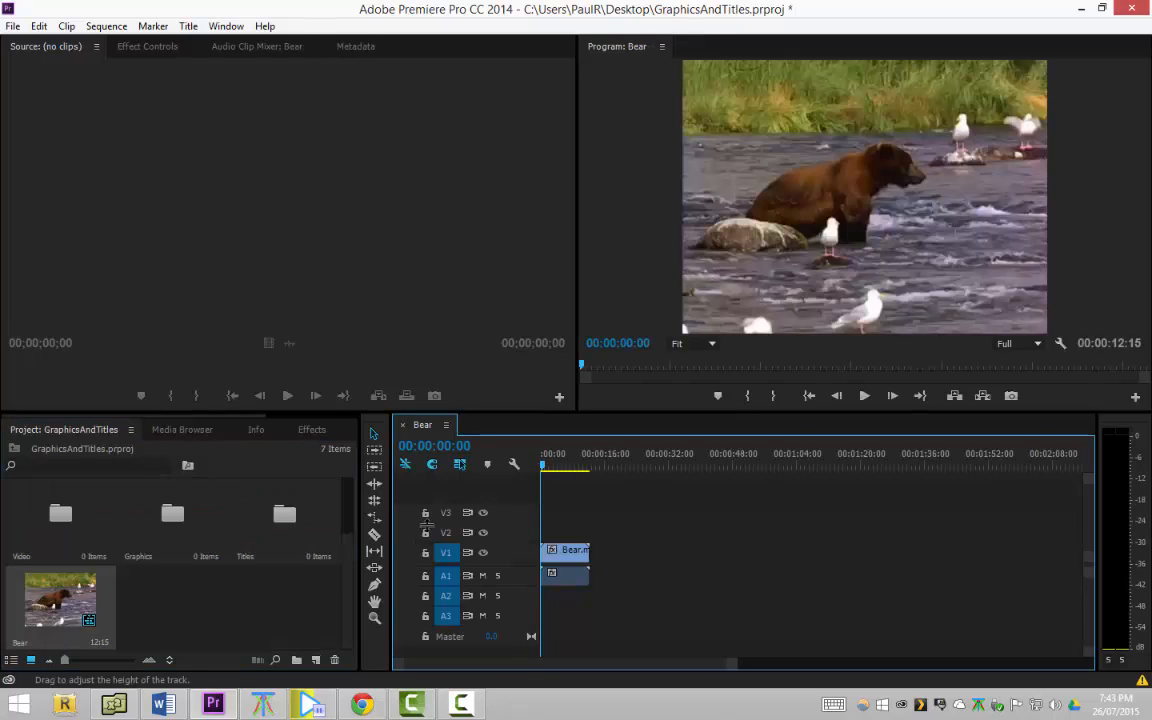
pyautogui.click(567, 578)
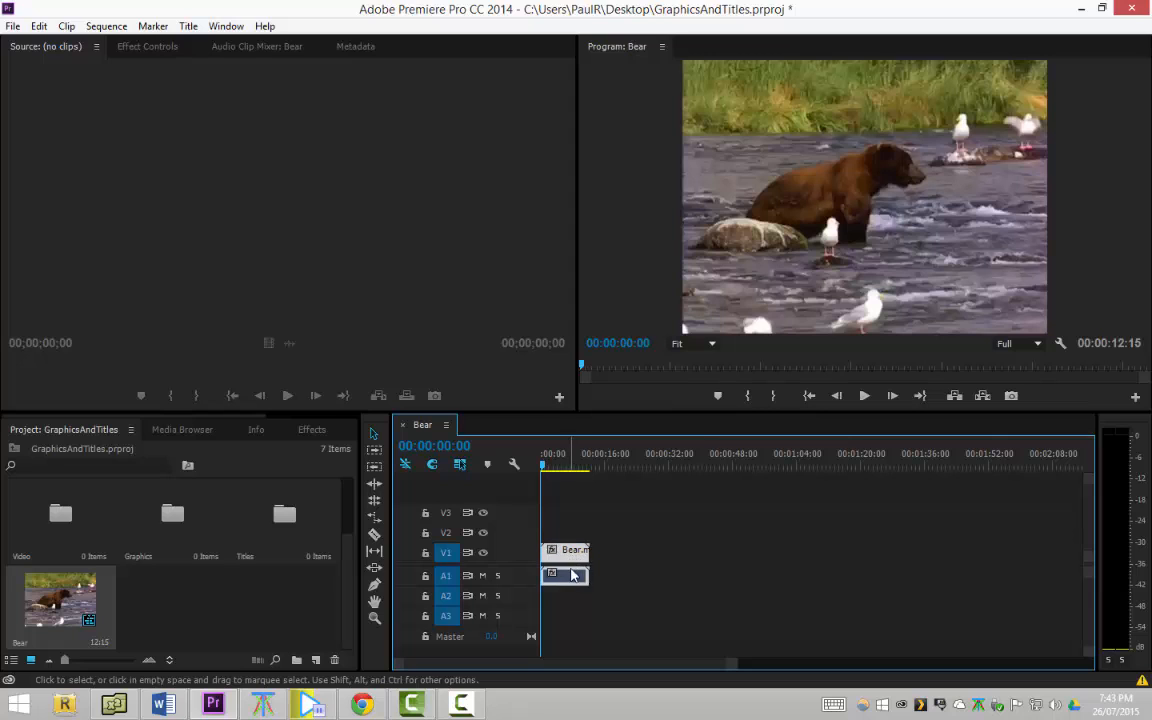
pyautogui.click(341, 575)
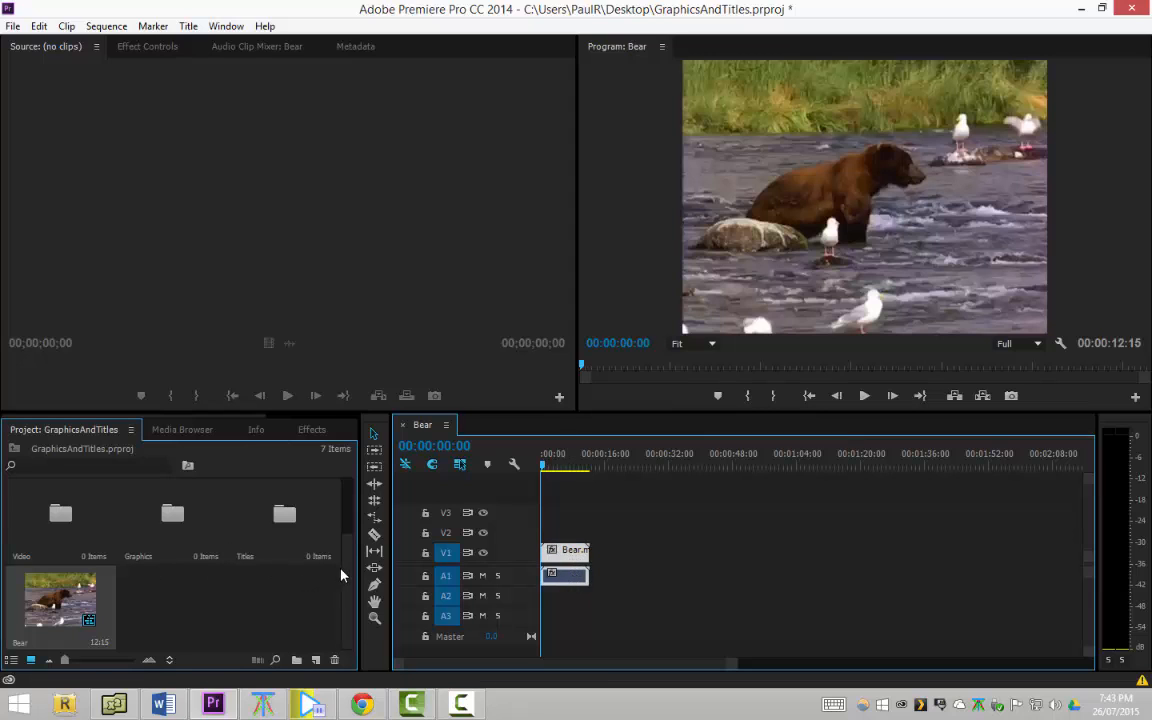
# Place School banner.gif on track V2 at the start of the sequence, above the bear clip
pyautogui.scroll(2, 330, 560)
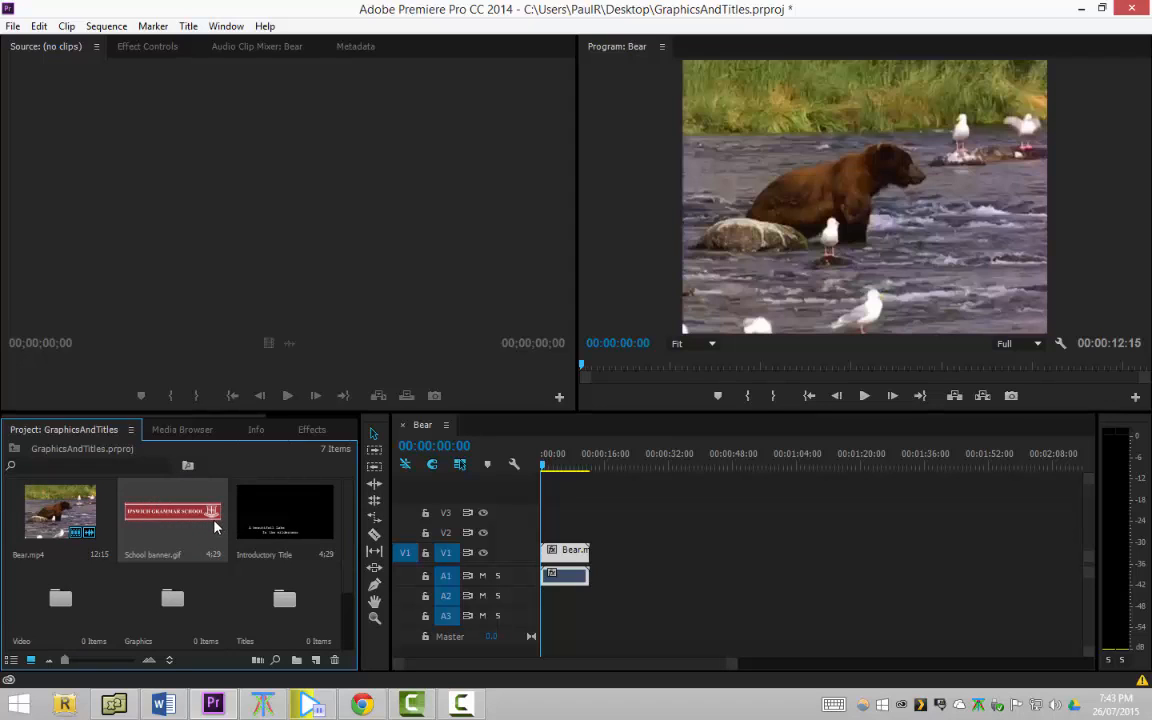
pyautogui.moveTo(185, 522); pyautogui.dragTo(525, 537)
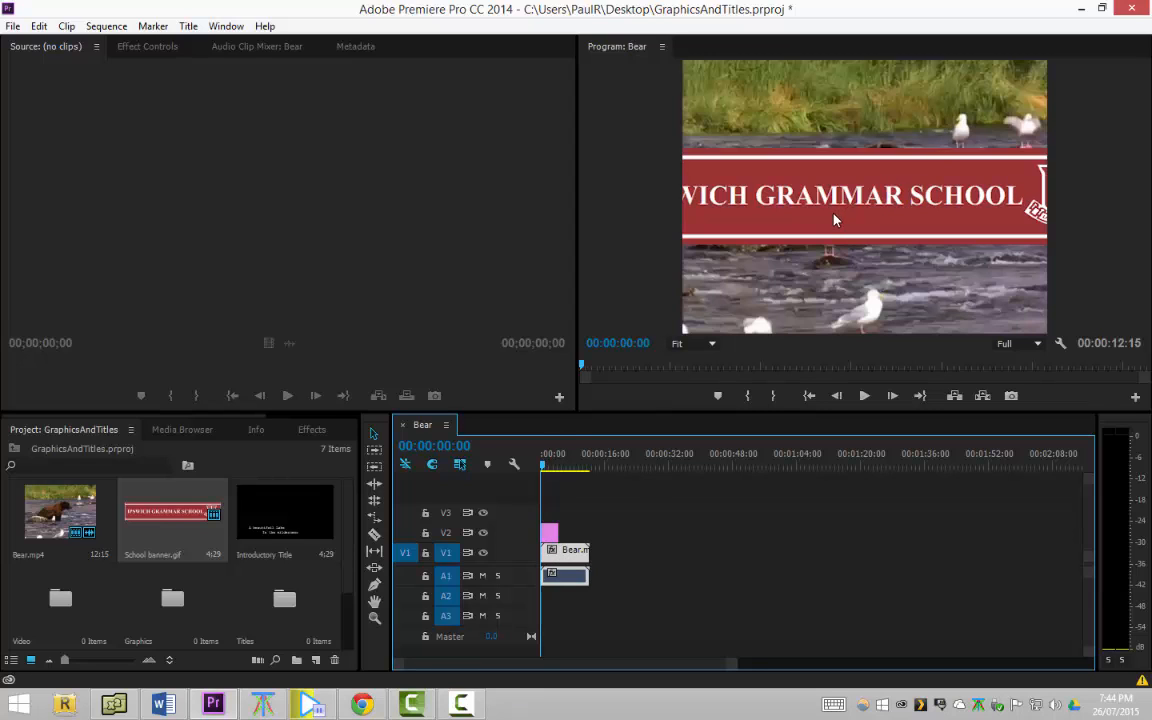
pyautogui.click(1052, 194)
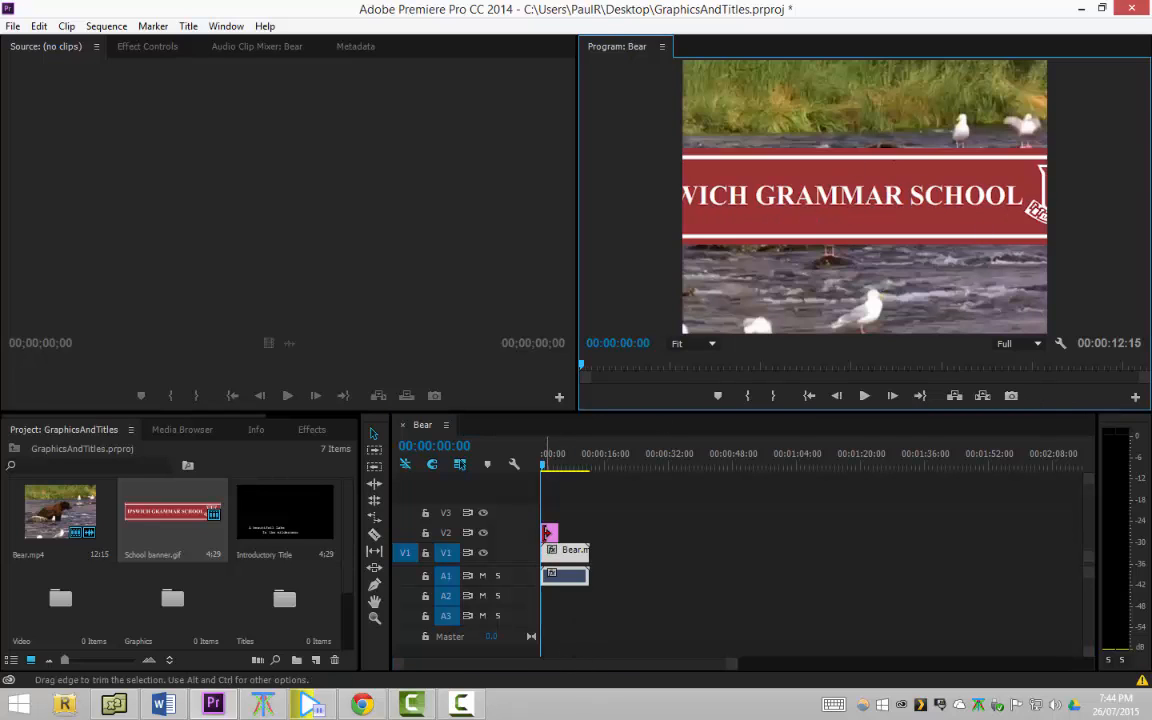
# Try Scale to Frame Size on the school banner clip on V2, and undo it
pyautogui.rightClick(550, 540)
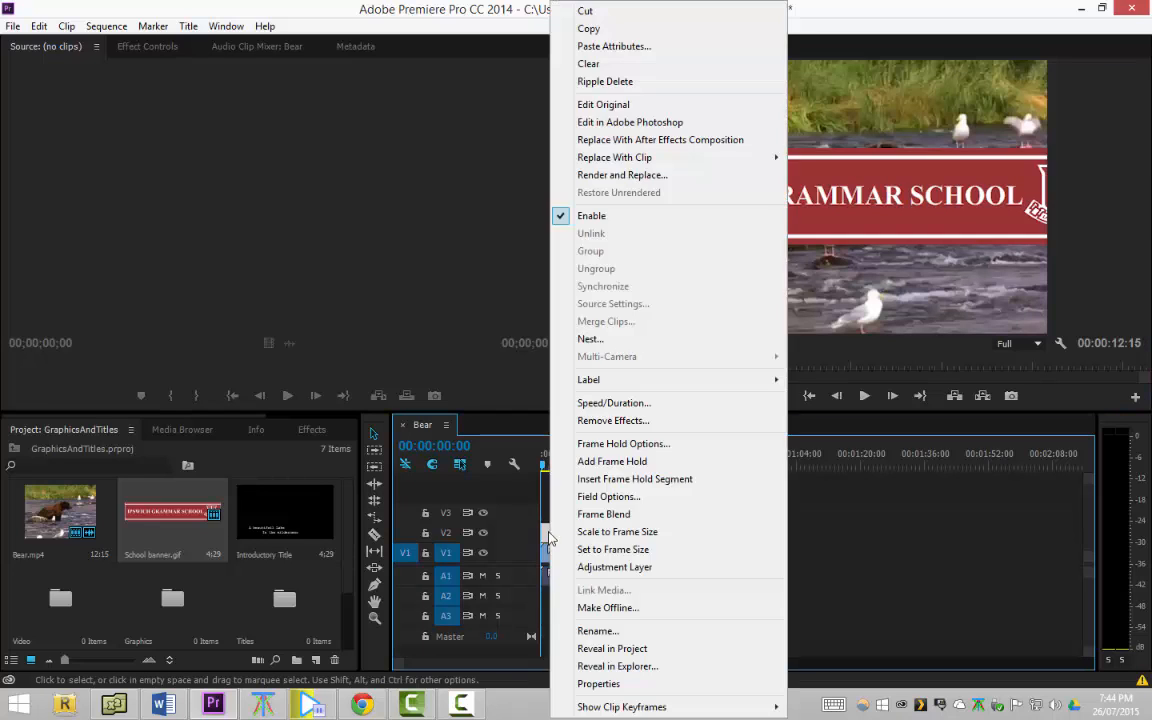
pyautogui.click(636, 532)
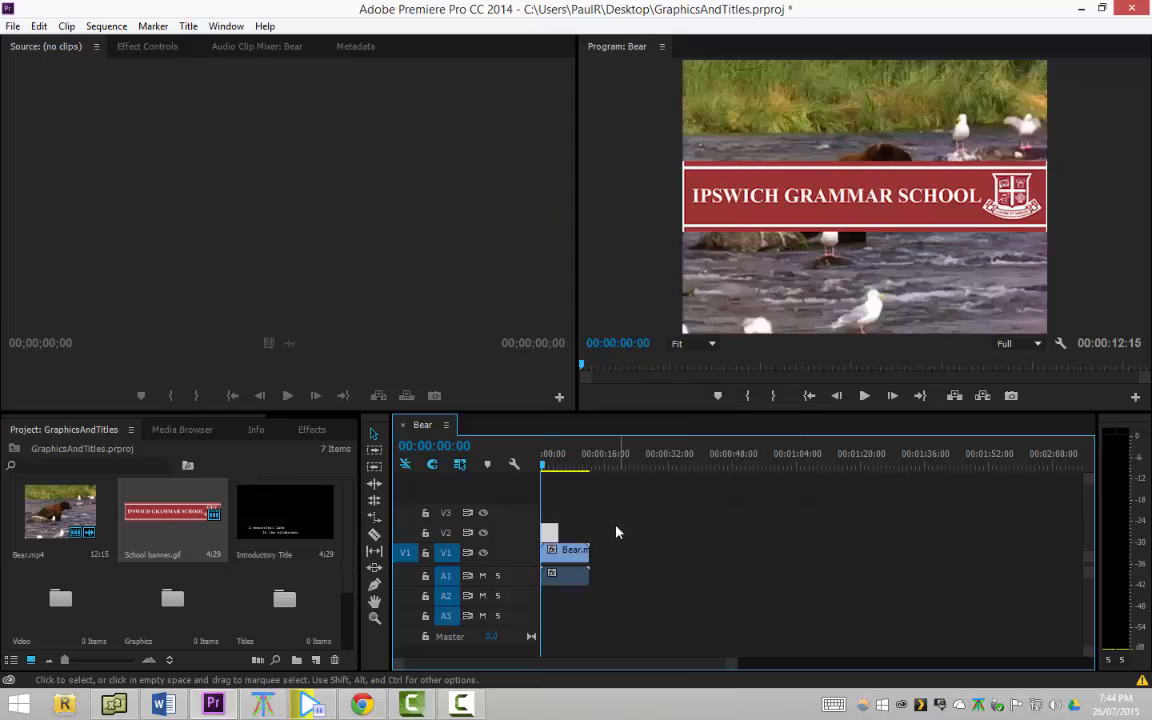
pyautogui.hotkey('ctrl', 'z')
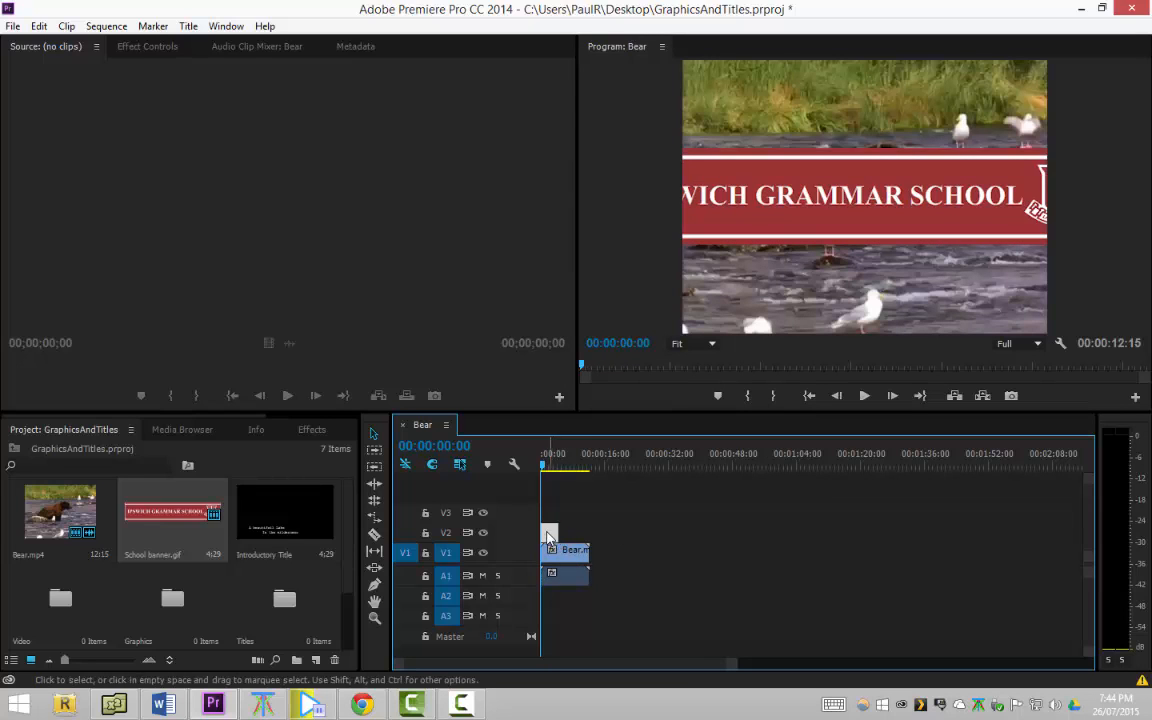
# Fit the school banner clip on V2 to the frame using Set to Frame Size
pyautogui.rightClick(549, 545)
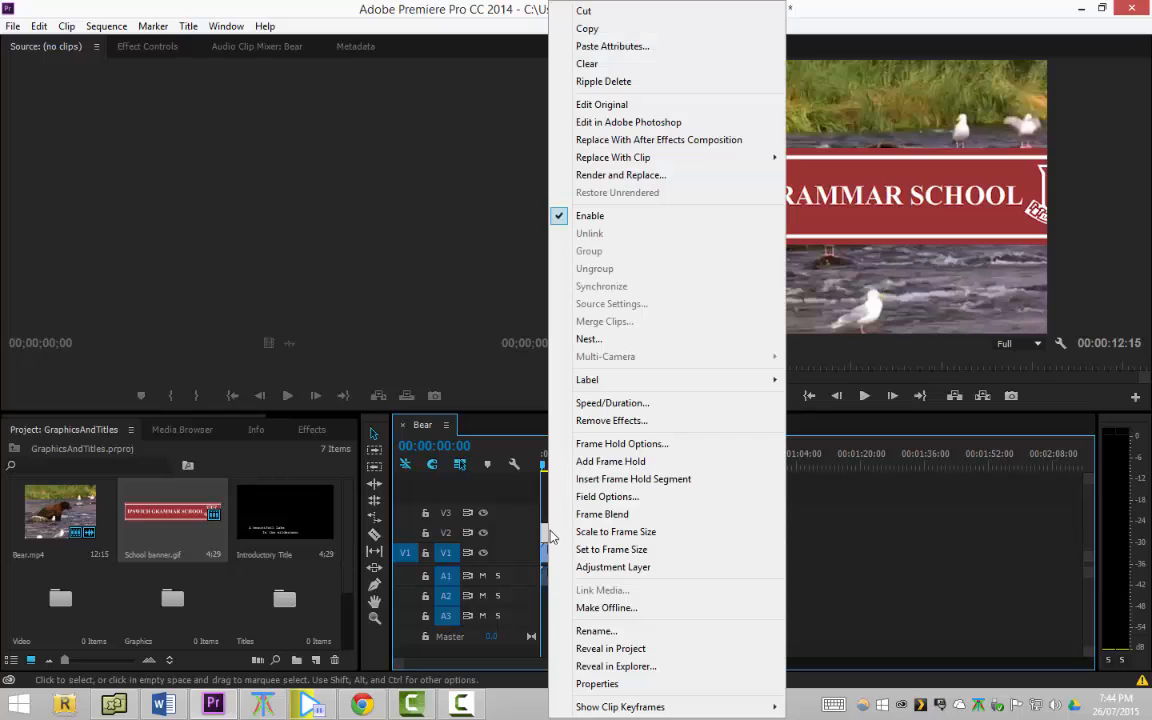
pyautogui.click(612, 550)
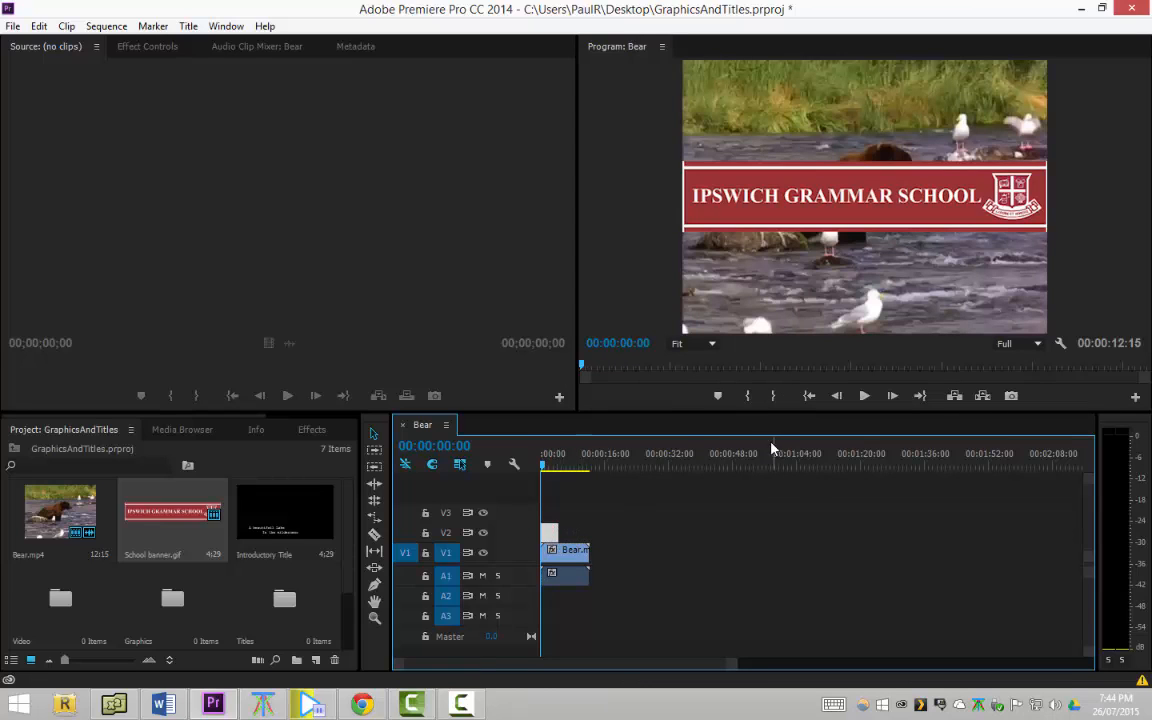
pyautogui.rightClick(549, 532)
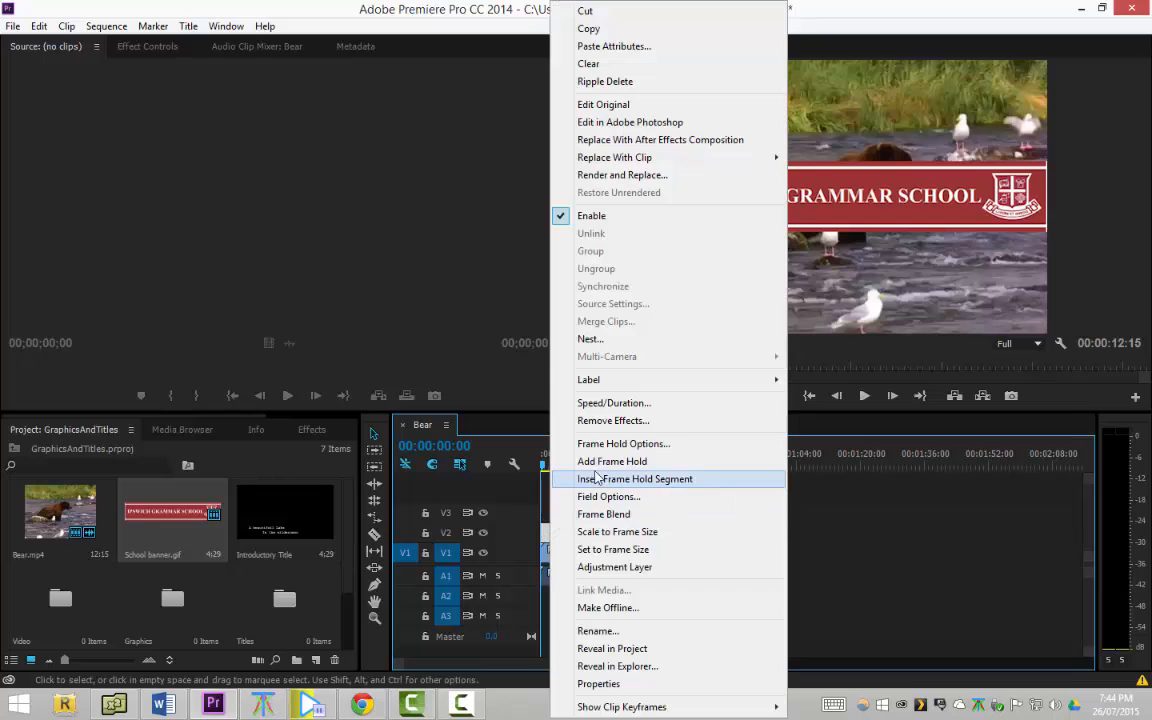
pyautogui.click(432, 325)
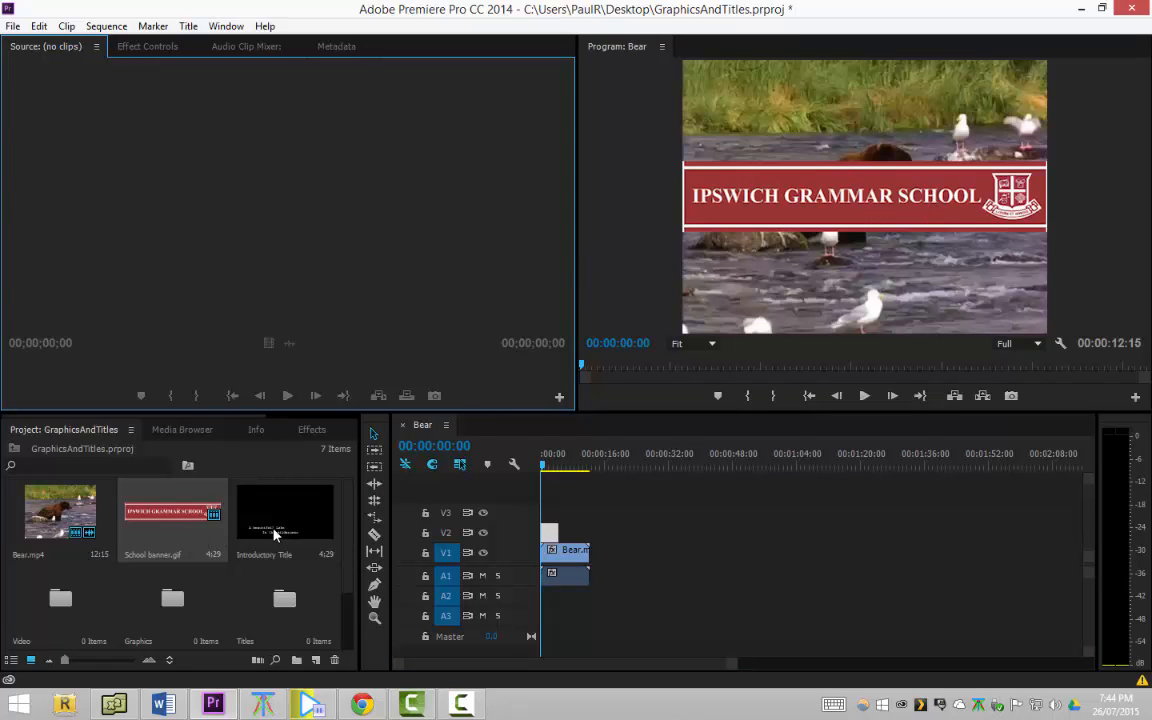
# Place Introductory Title on track V3 at the start of the sequence, above the school banner clip
pyautogui.moveTo(271, 533); pyautogui.dragTo(527, 519)
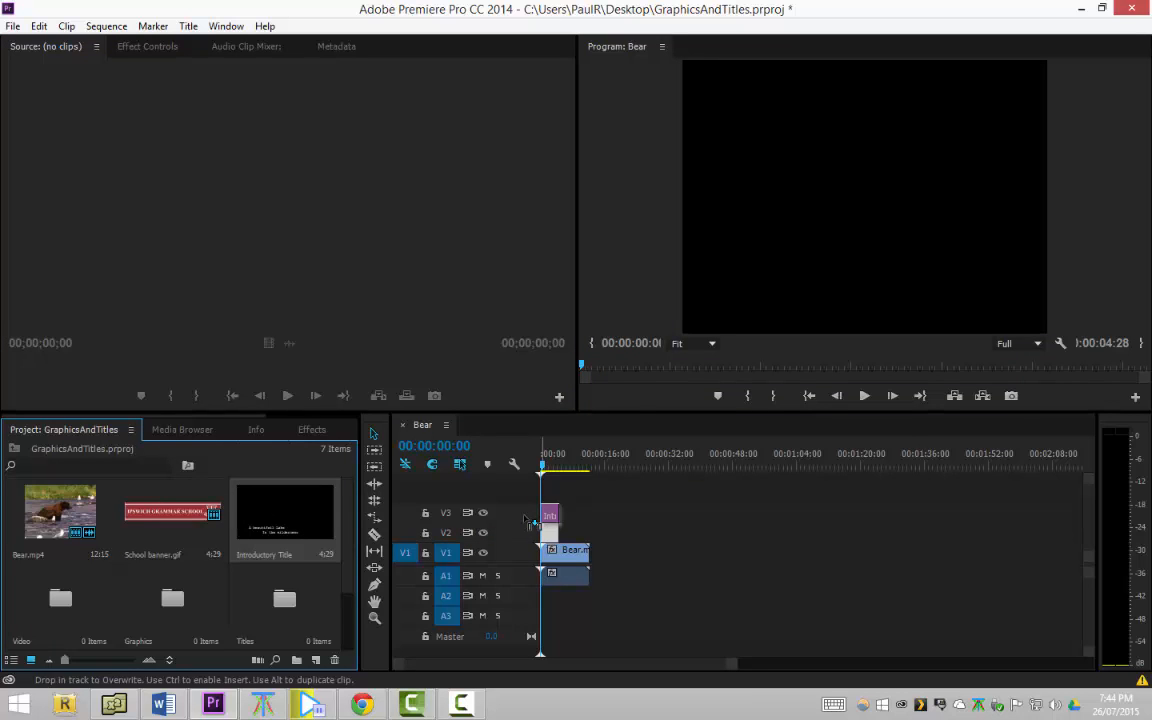
pyautogui.moveTo(527, 519); pyautogui.dragTo(545, 515)
# Open the Introductory Title clip in the title editor and correct the first line to "A beautiful Lake"
pyautogui.doubleClick(549, 515)
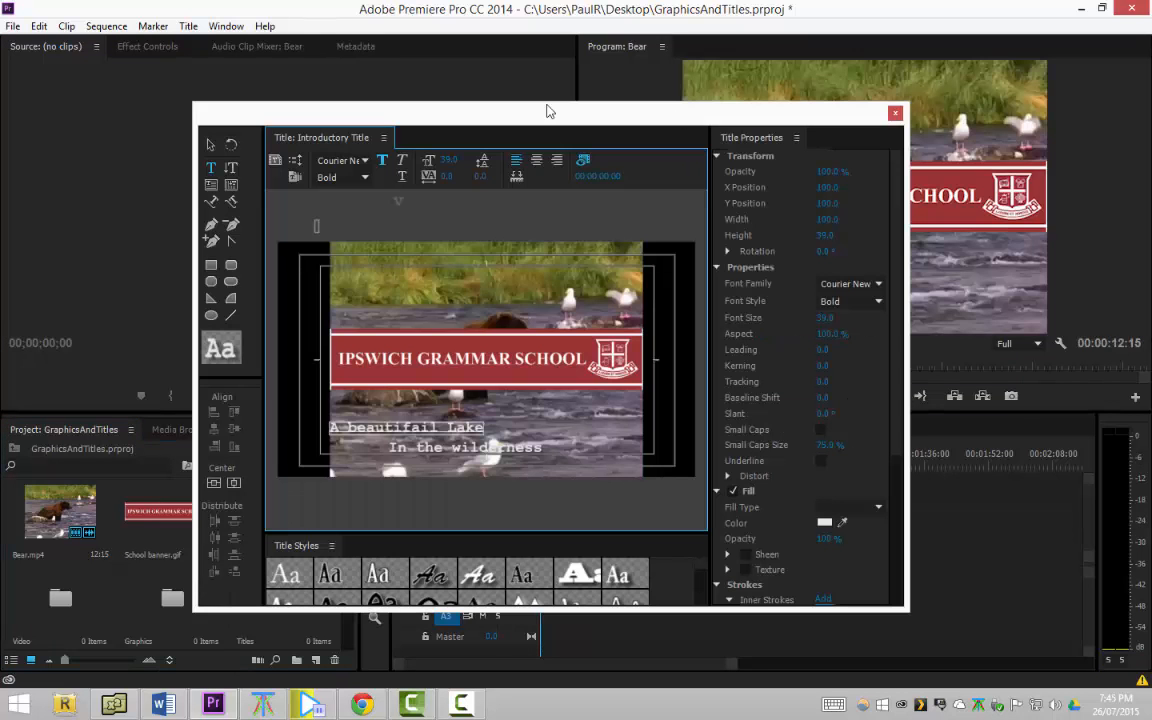
pyautogui.click(896, 114)
pyautogui.doubleClick(548, 520)
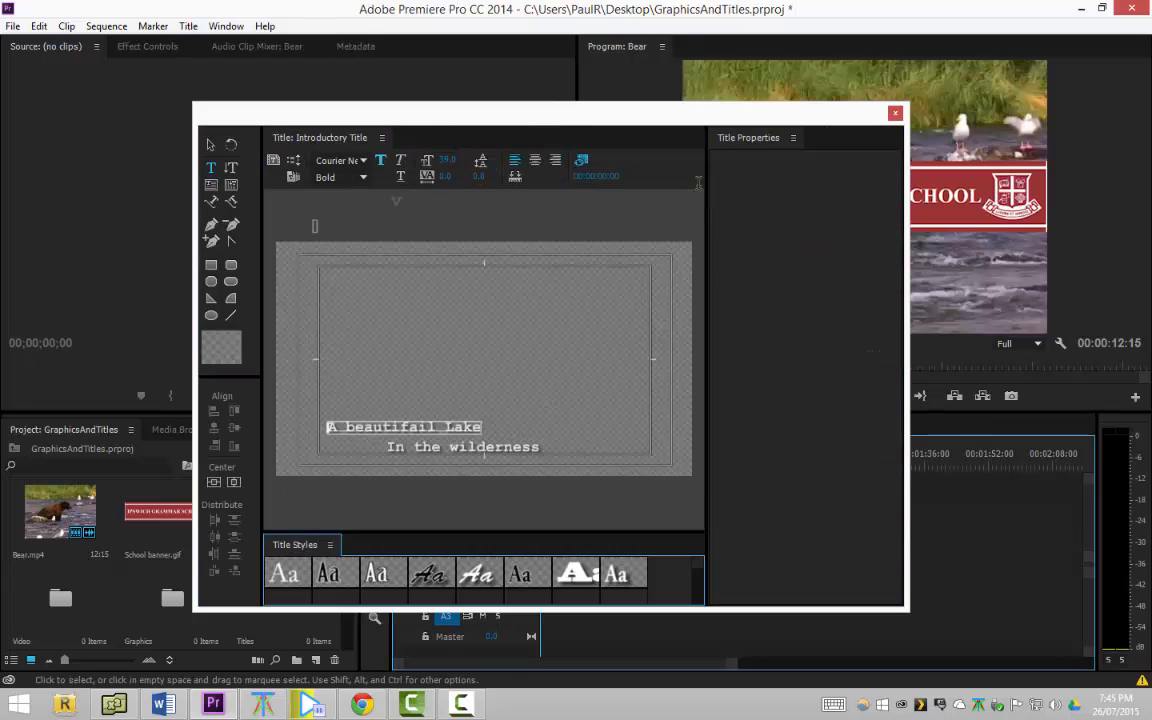
pyautogui.moveTo(680, 117); pyautogui.dragTo(716, 108)
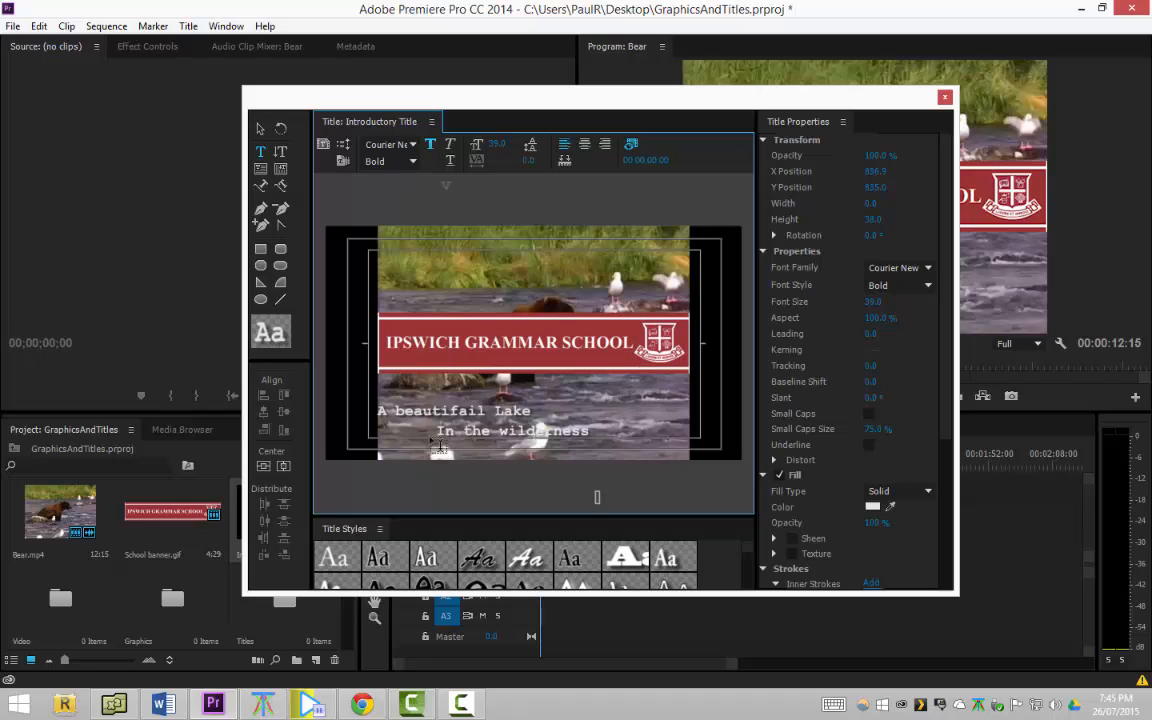
pyautogui.click(380, 410)
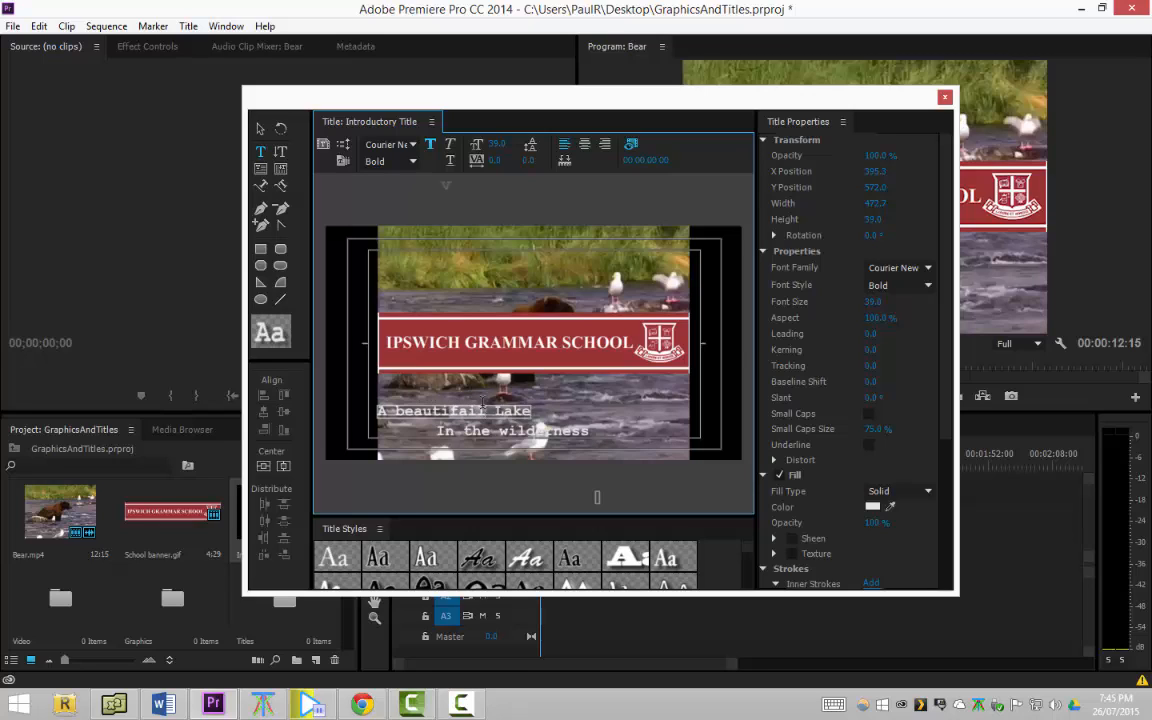
pyautogui.press('BackSpace')
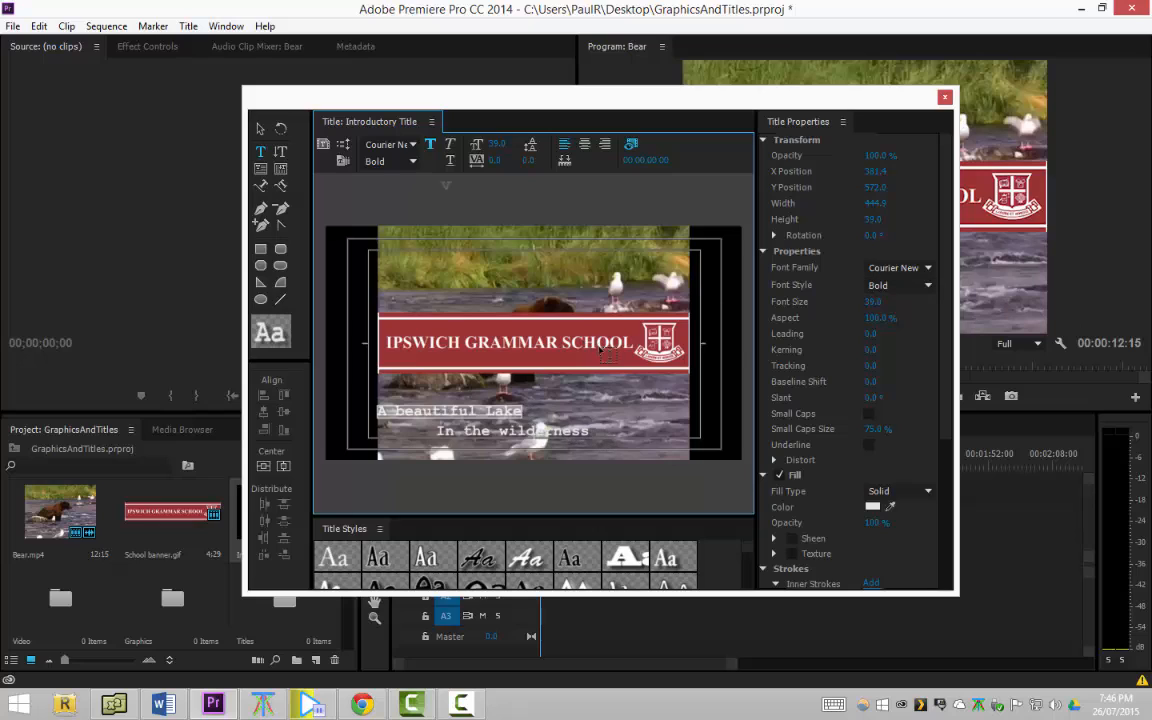
# Set the "A beautiful Lake" line to the Euclid font at size 63
pyautogui.click(929, 270)
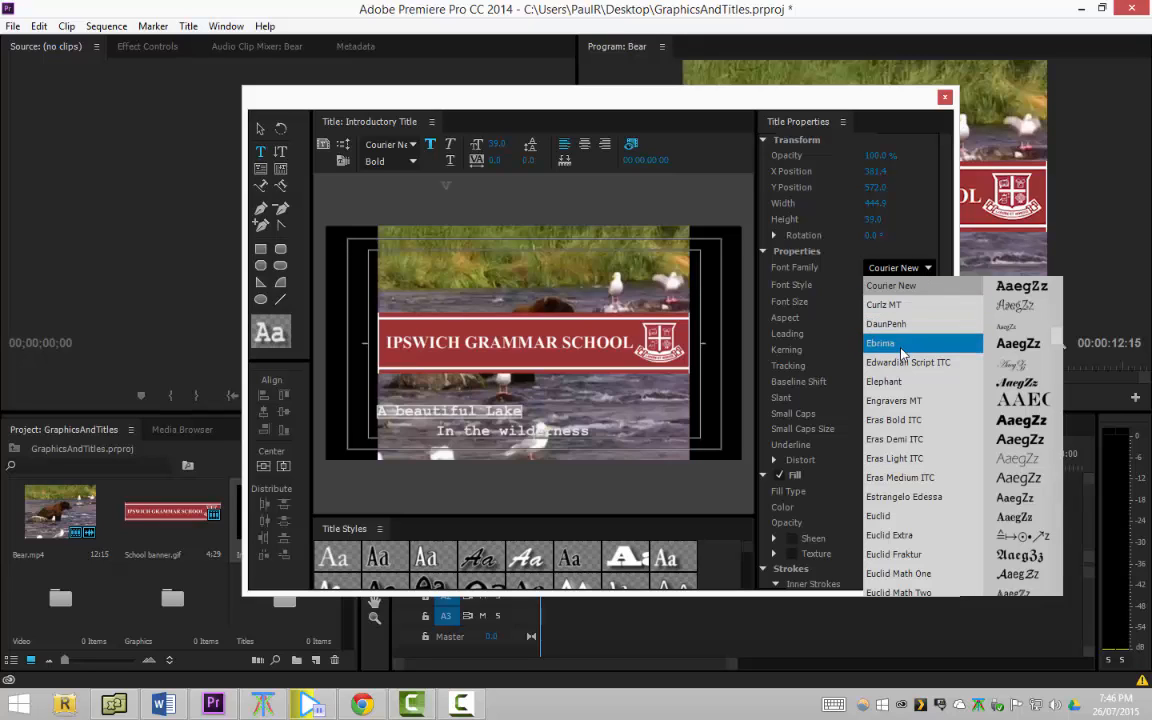
pyautogui.click(916, 518)
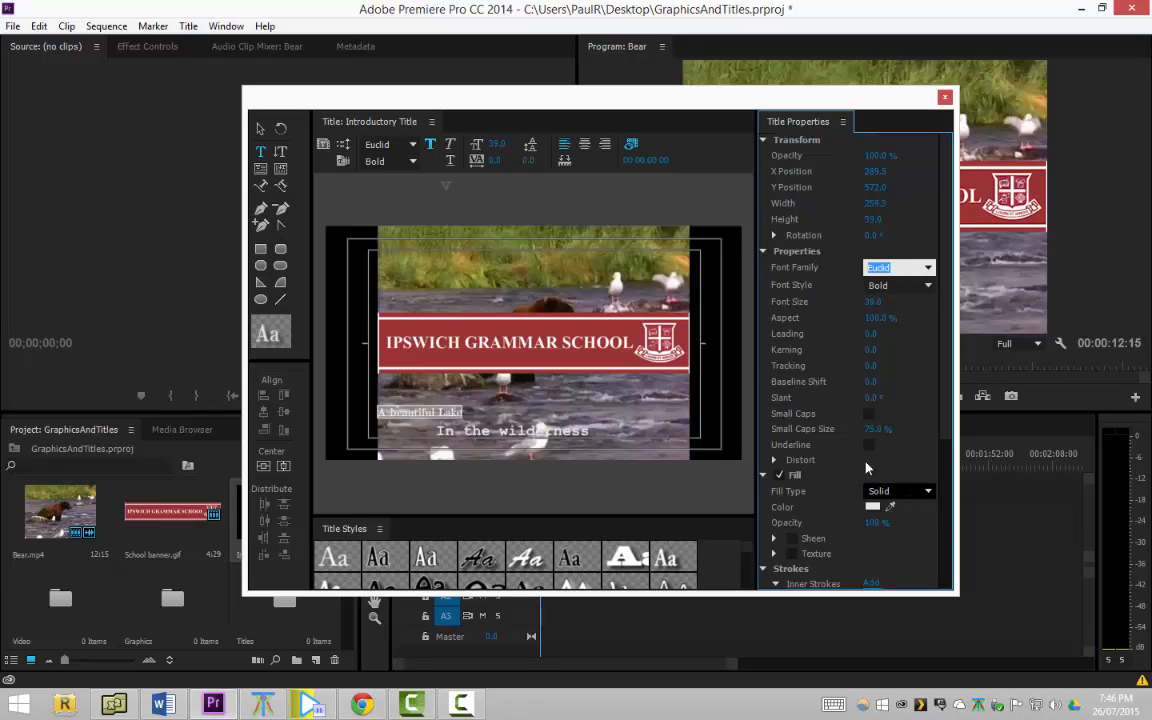
pyautogui.click(876, 301)
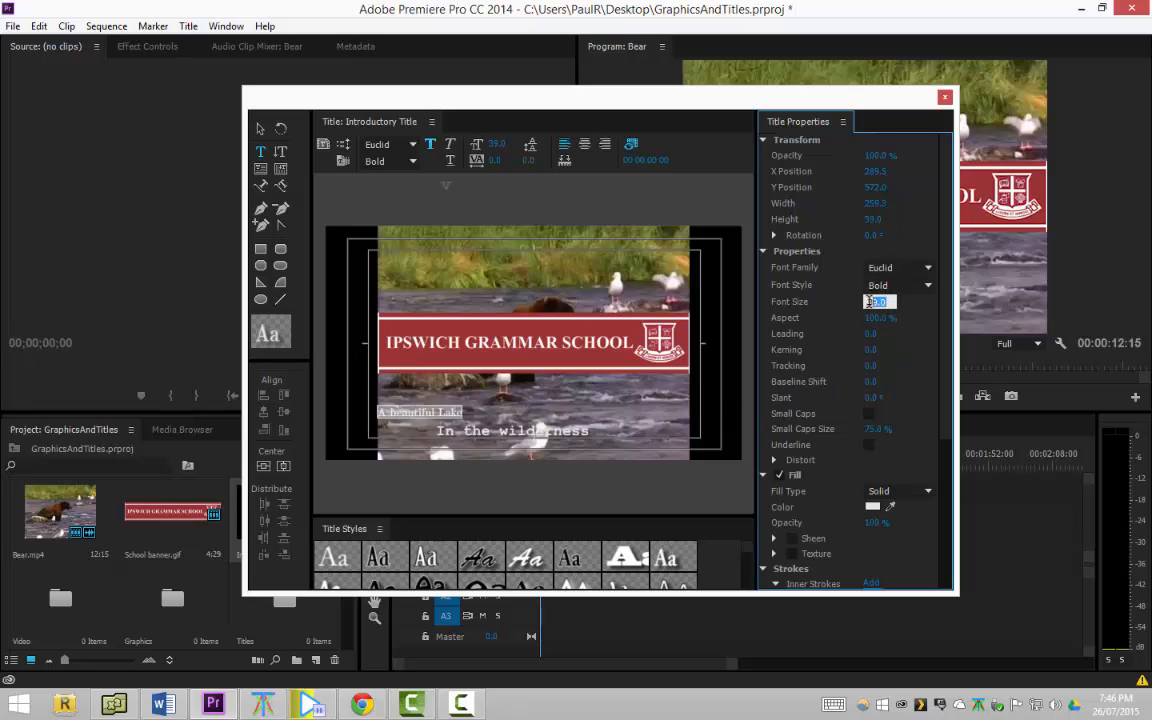
pyautogui.click(901, 318)
pyautogui.moveTo(873, 304); pyautogui.dragTo(897, 304)
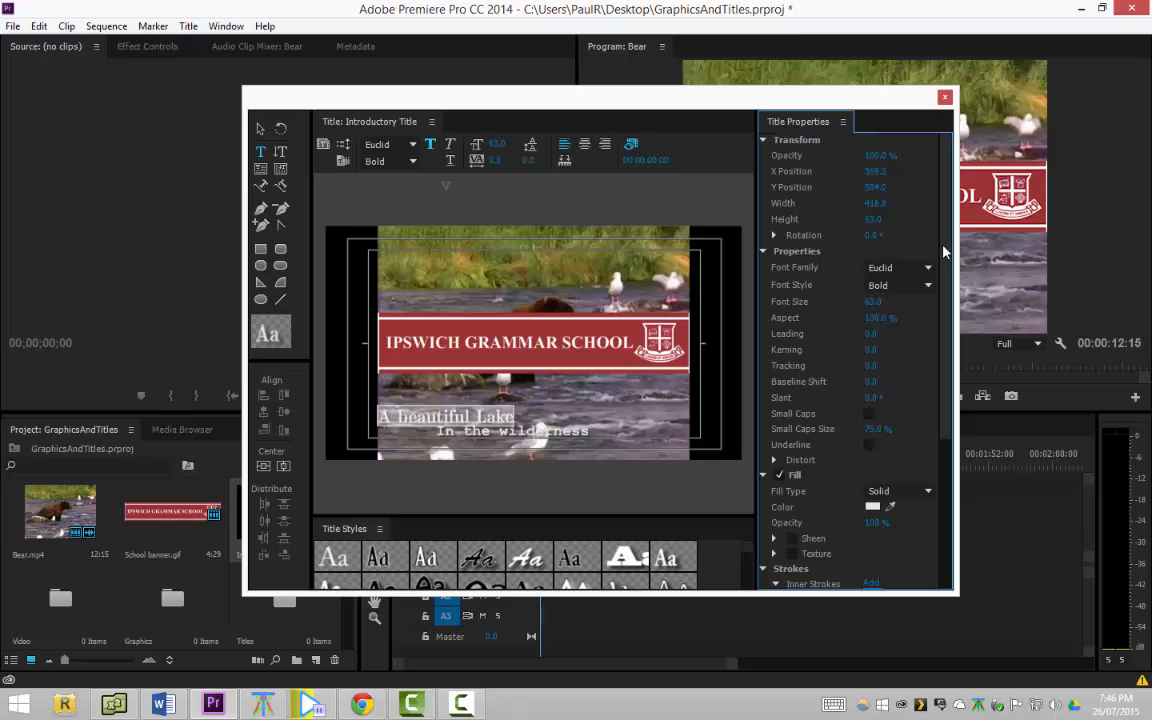
# Try the black Brush Script title style with a white outer stroke on the "A beautiful Lake" line
pyautogui.scroll(-5, 940, 250)
pyautogui.scroll(-1, 935, 402)
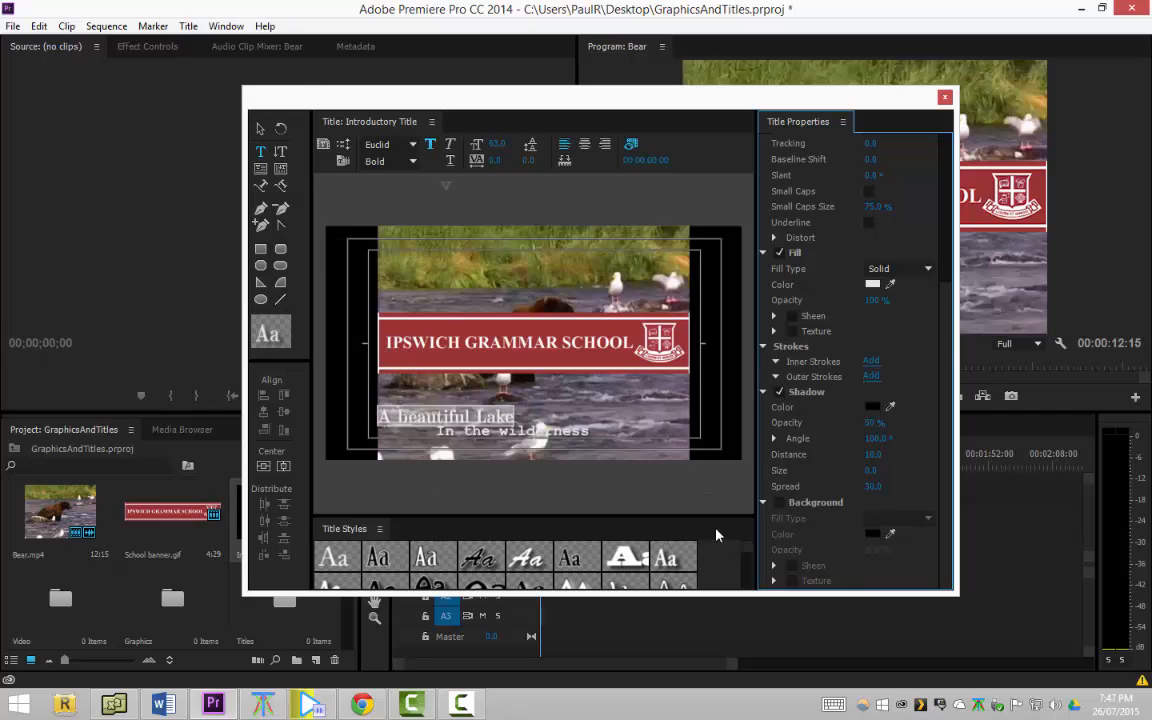
pyautogui.scroll(-5, 749, 562)
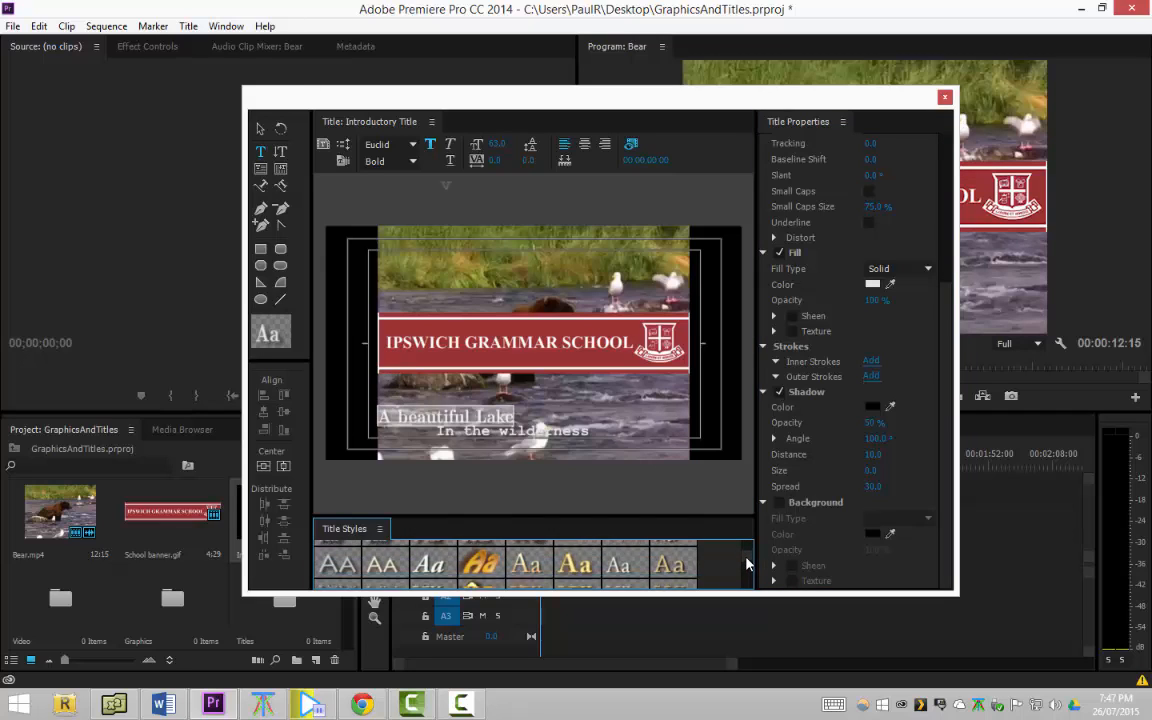
pyautogui.scroll(5, 749, 566)
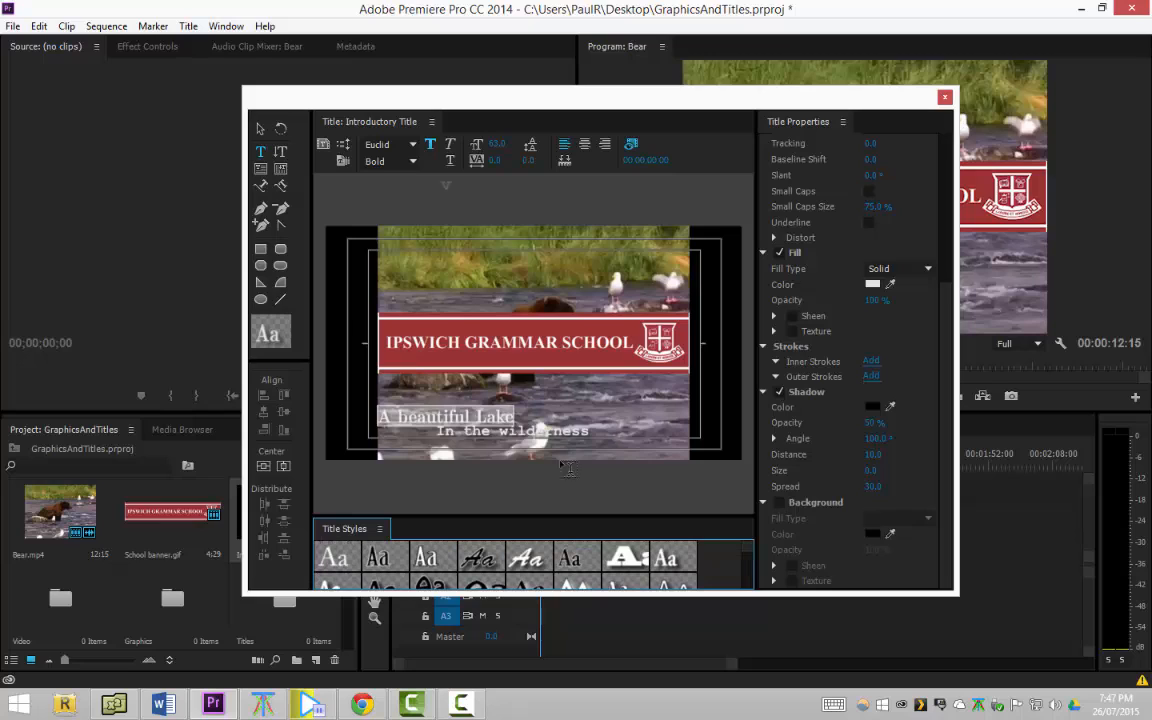
pyautogui.click(484, 561)
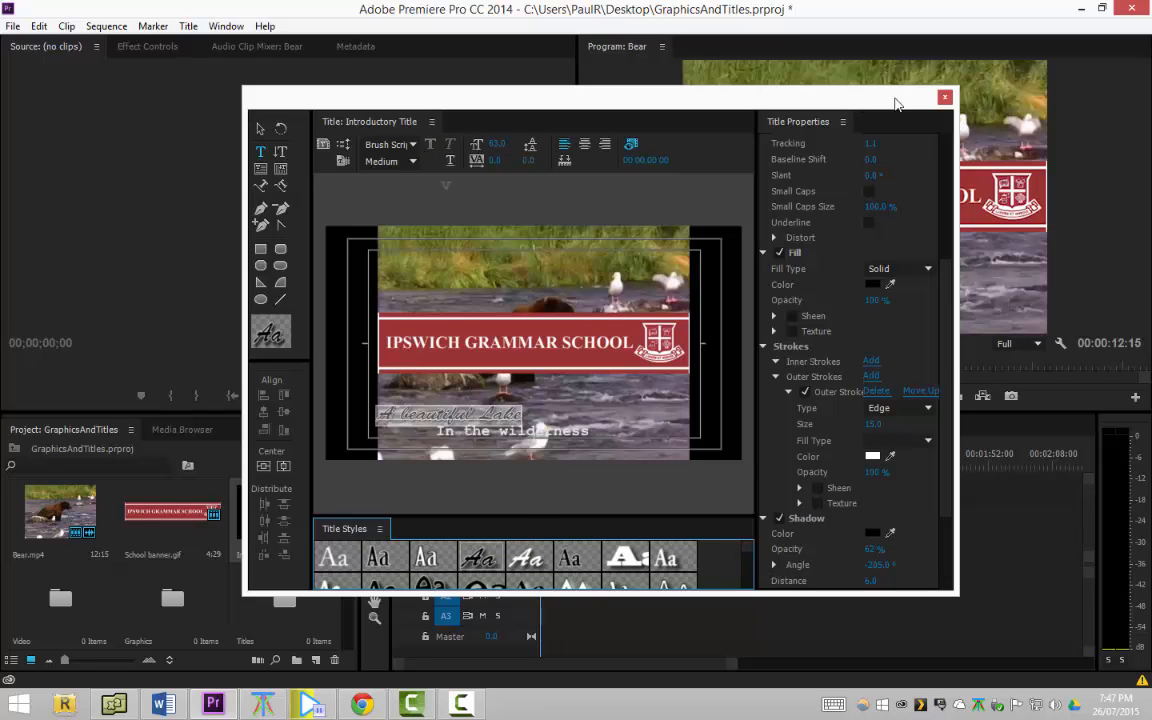
# Enlarge and reposition the title editor window to view more title styles and properties
pyautogui.moveTo(950, 592); pyautogui.dragTo(990, 641)
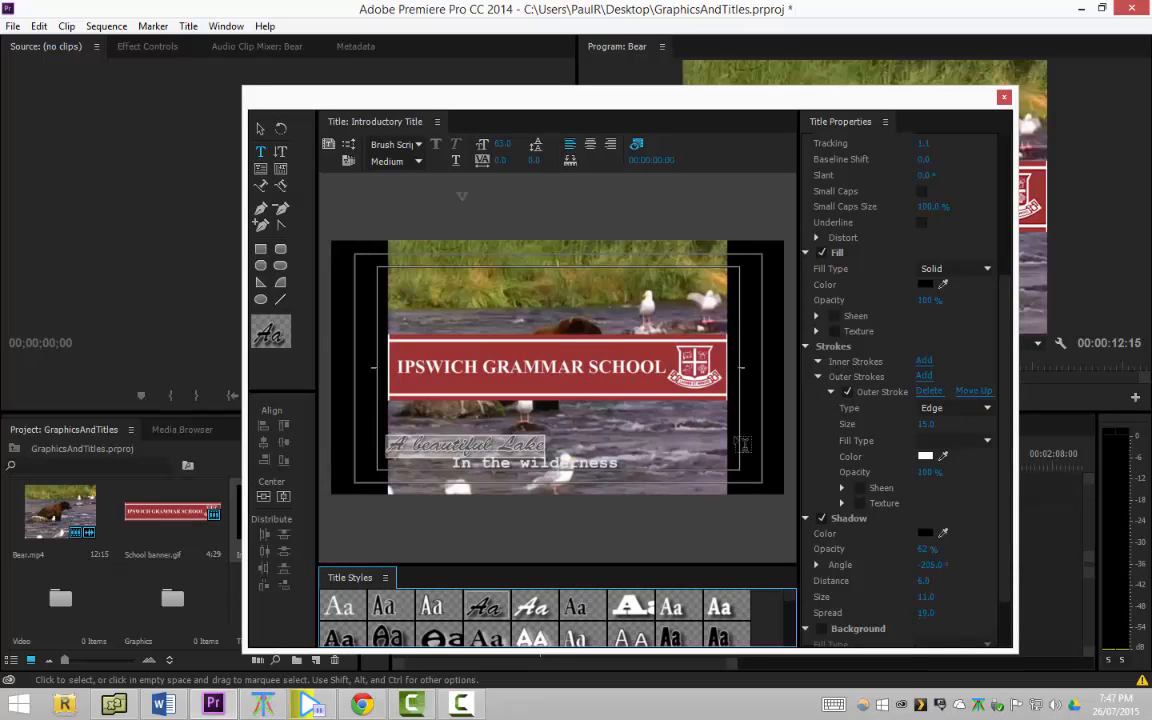
pyautogui.moveTo(566, 96); pyautogui.dragTo(532, 60)
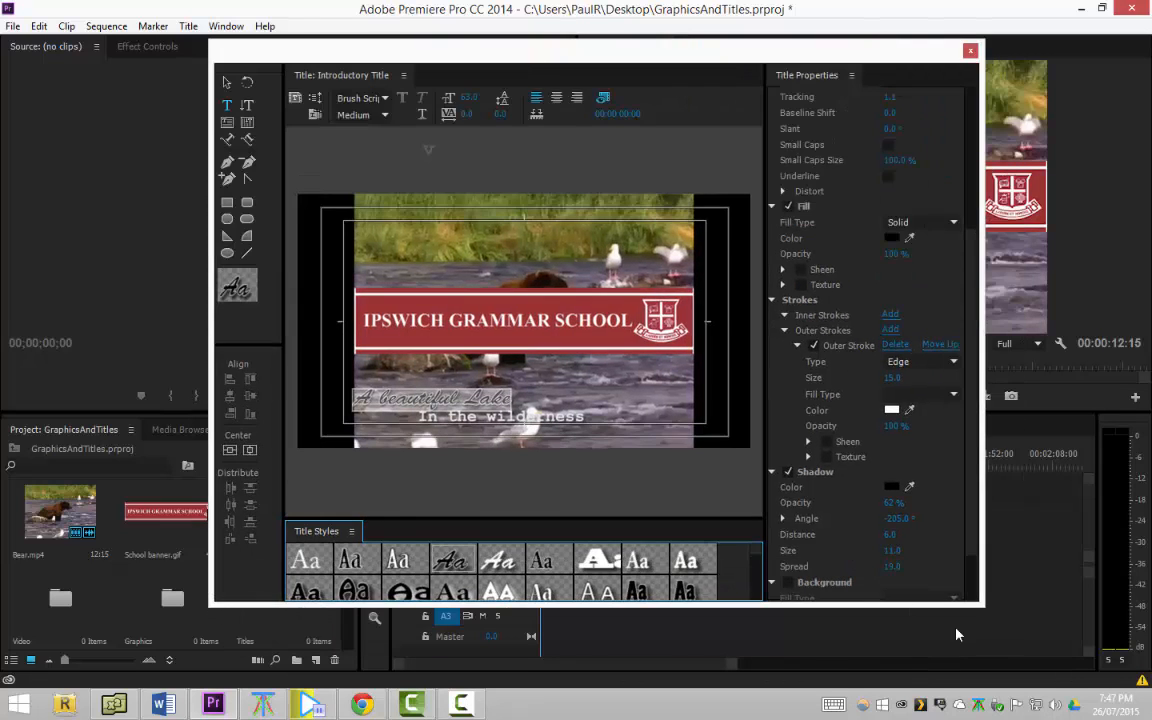
pyautogui.moveTo(869, 605); pyautogui.dragTo(864, 663)
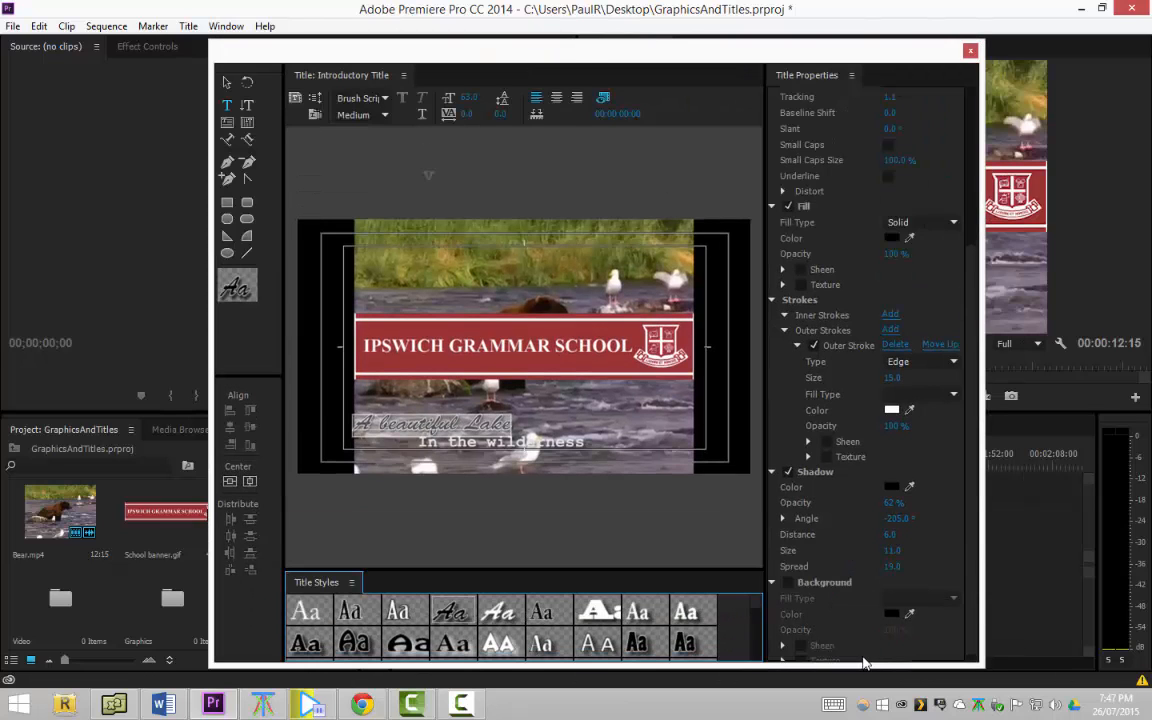
pyautogui.moveTo(759, 612)
pyautogui.mouseDown()
pyautogui.moveTo(753, 665)
pyautogui.moveTo(753, 592)
pyautogui.mouseUp()
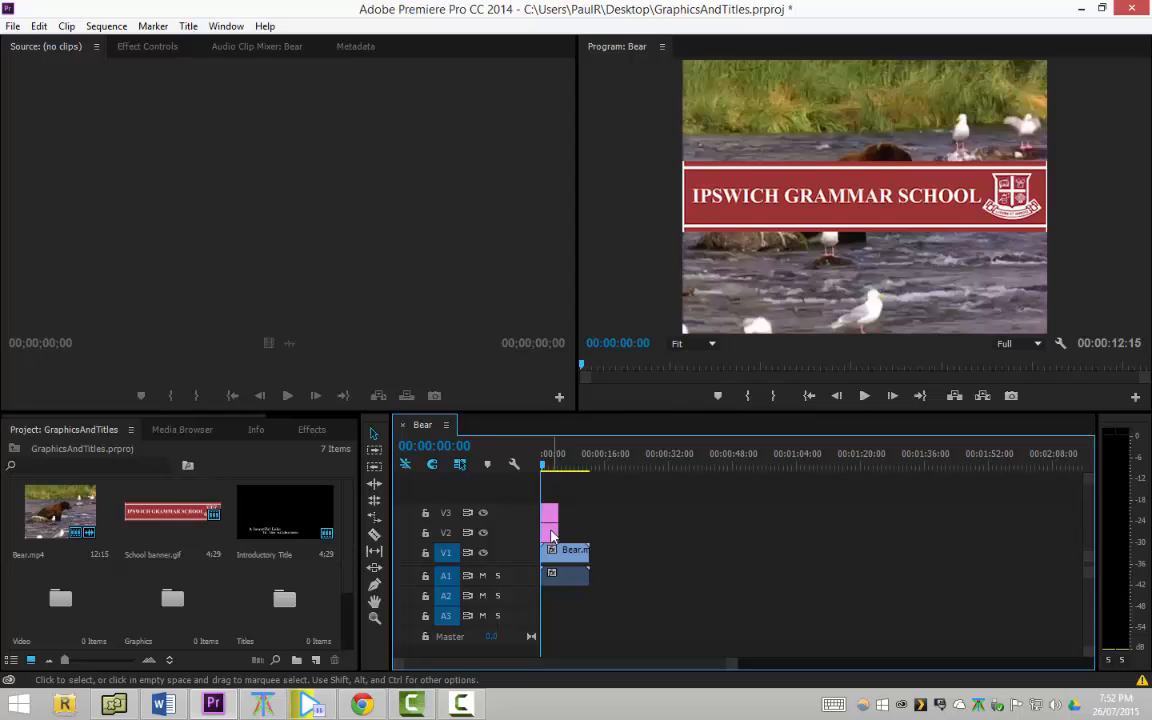
pyautogui.click(551, 538)
pyautogui.rightClick(550, 540)
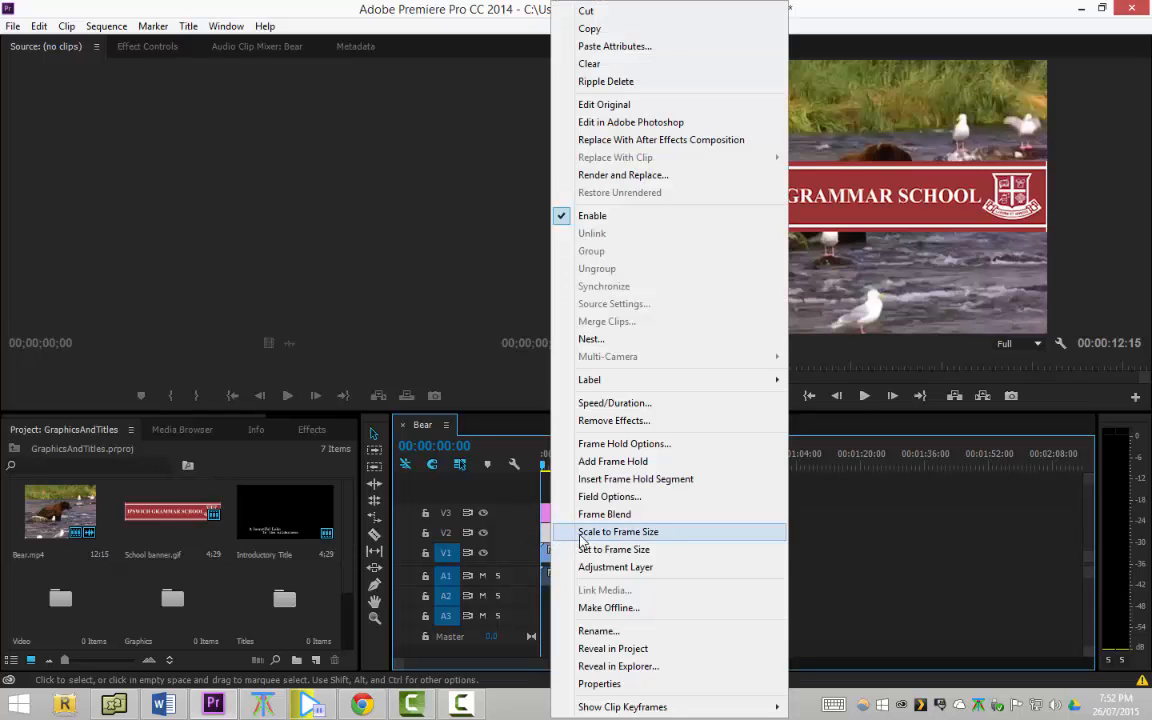
pyautogui.click(943, 514)
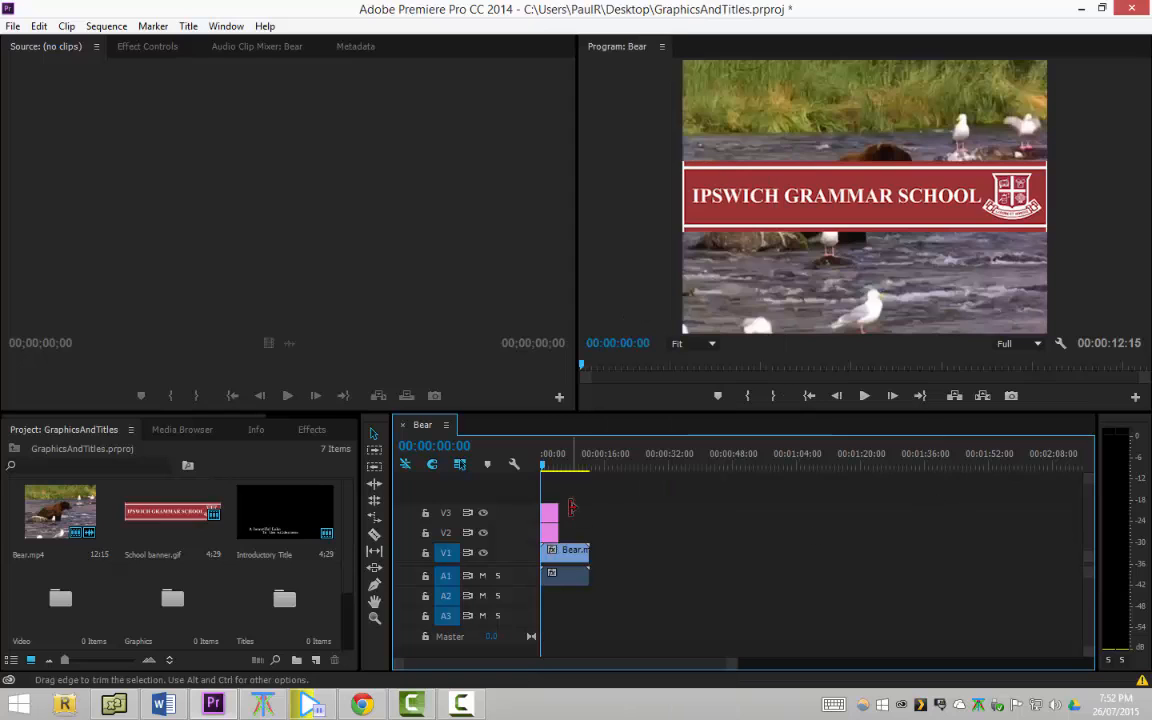
# Fit the Introductory Title clip on V3 to the frame using Set to Frame Size
pyautogui.rightClick(551, 521)
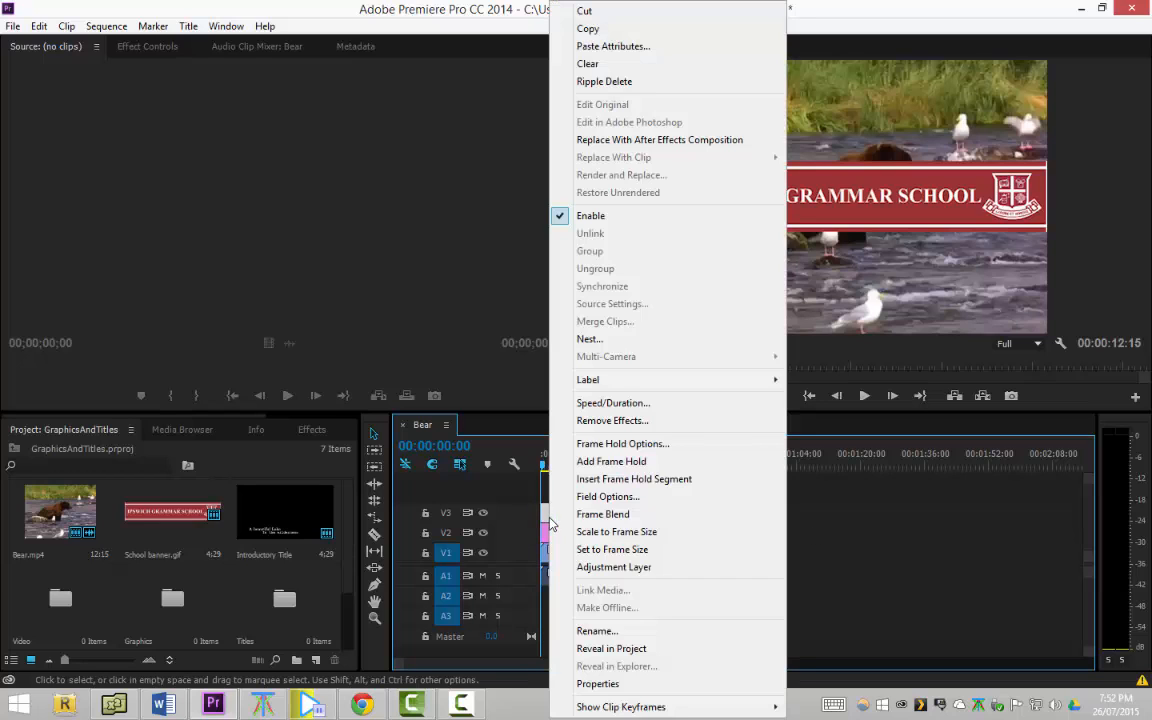
pyautogui.click(607, 550)
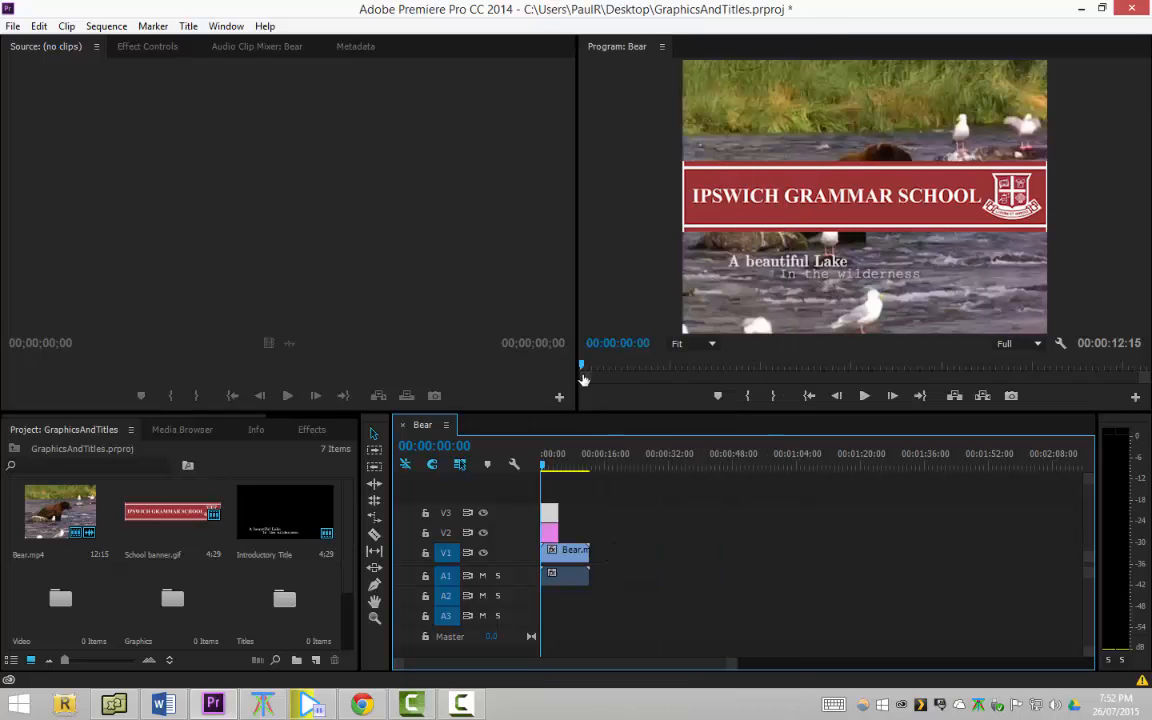
# Play the Bear sequence from the start to preview the banner and title over the video, and stop playback
pyautogui.click(588, 382)
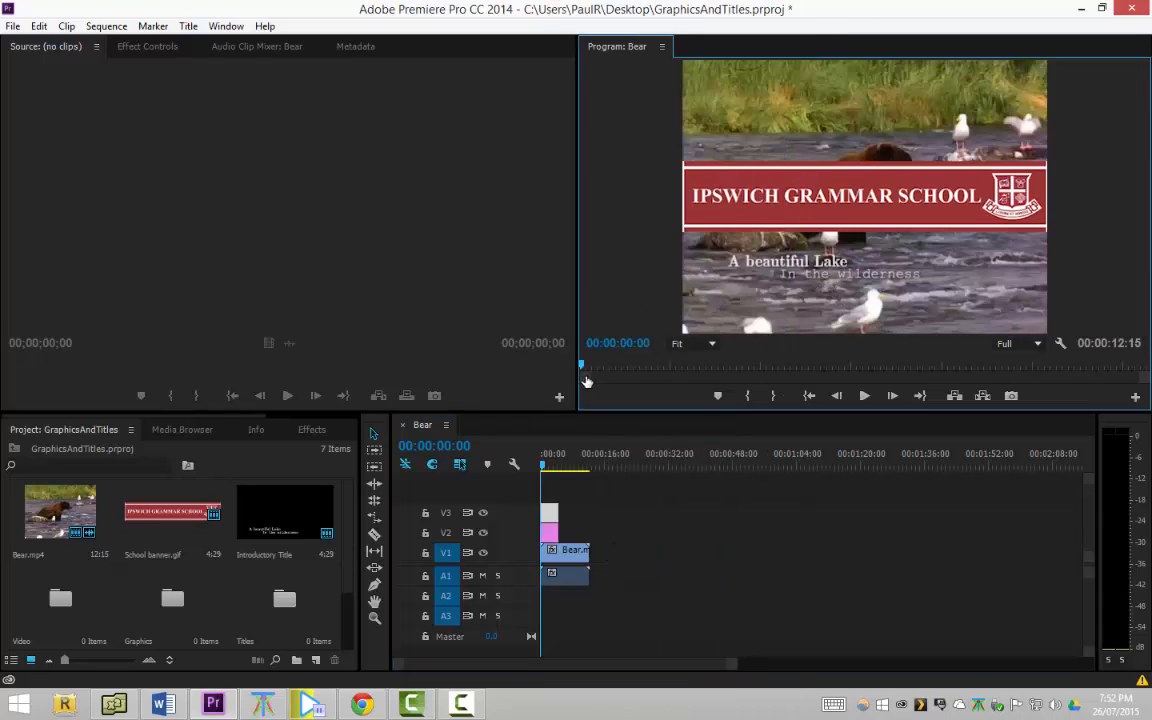
pyautogui.click(865, 396)
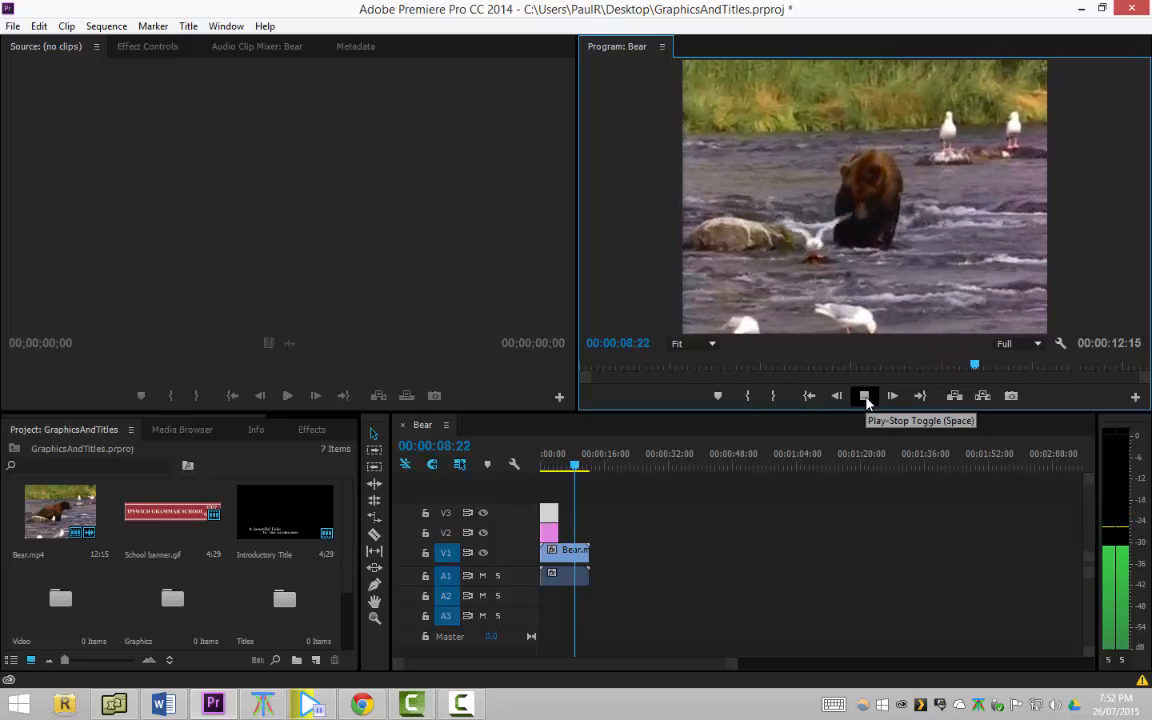
pyautogui.click(864, 396)
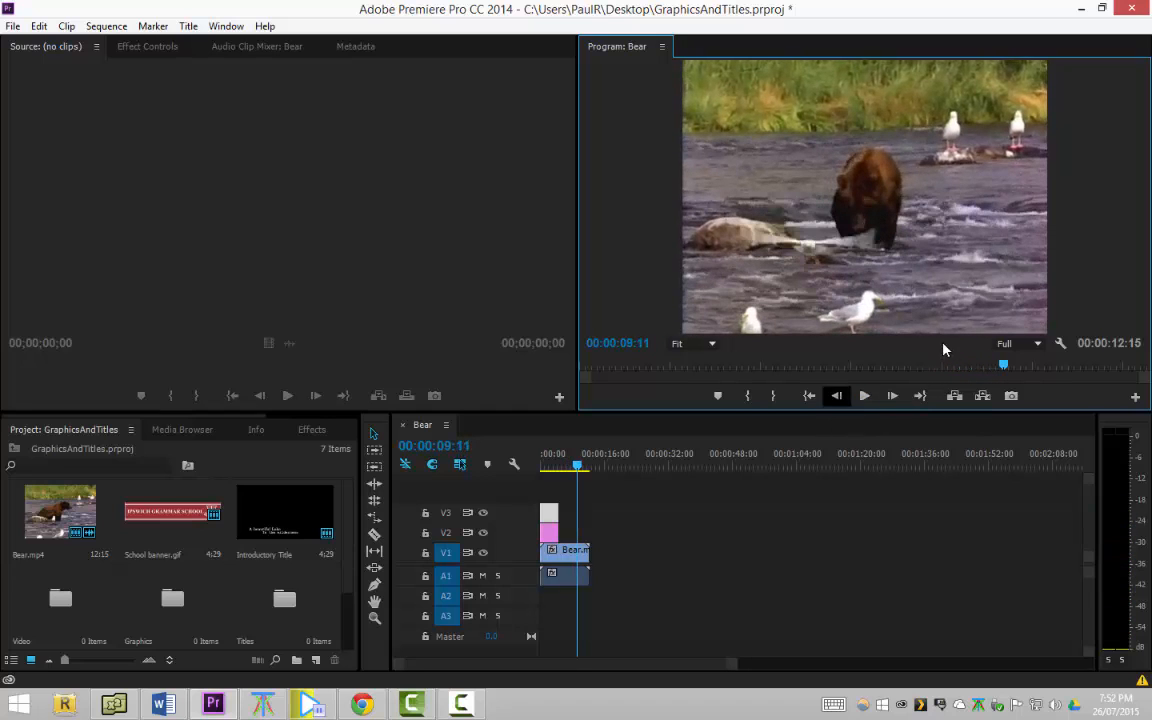